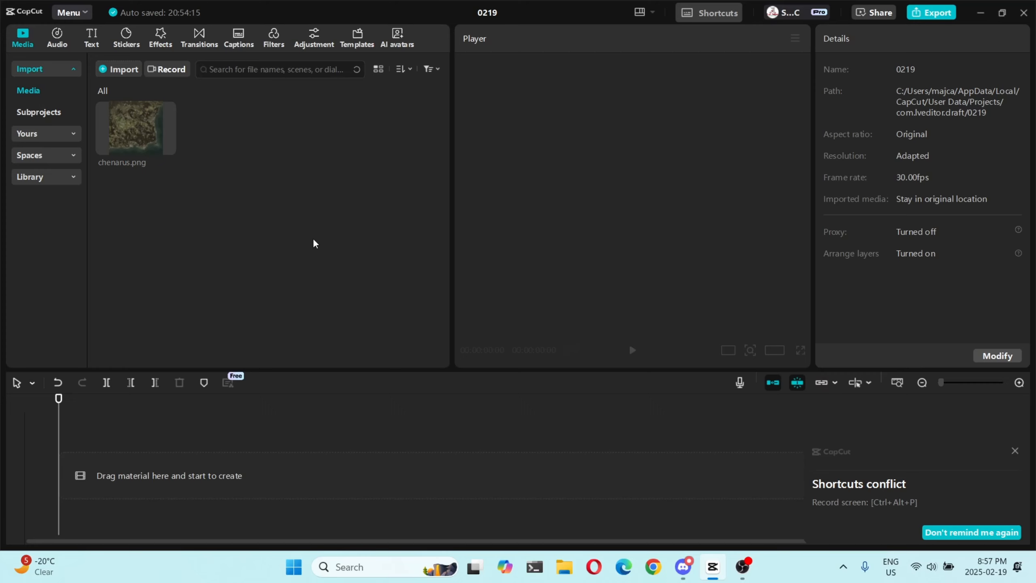
Step: Place chenarus.png on the main track twice, back to back, play the sequence and return the playhead to the start
left_click(142, 125)
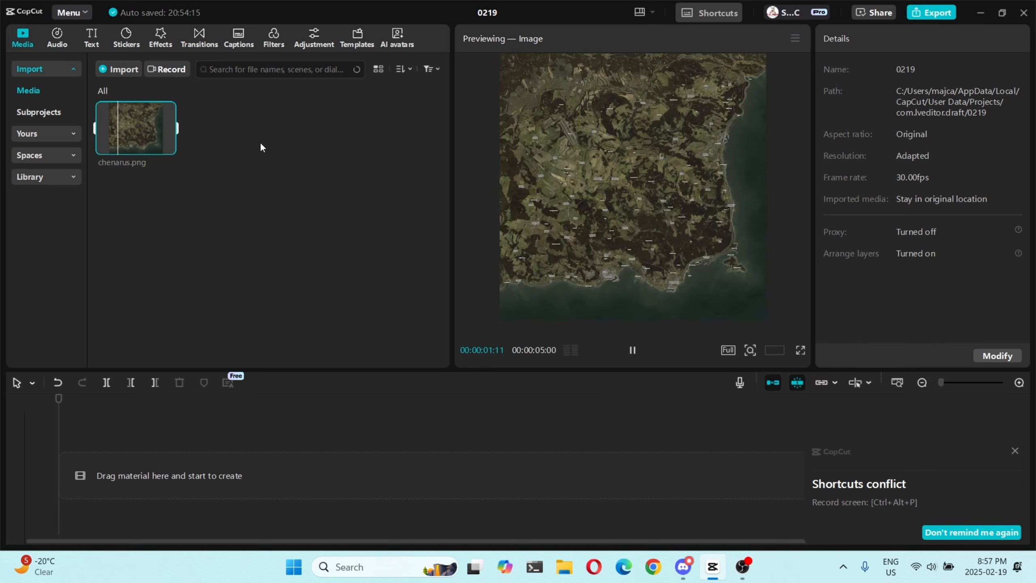
mouse_move(150, 123)
left_click_drag(130, 118, 194, 434)
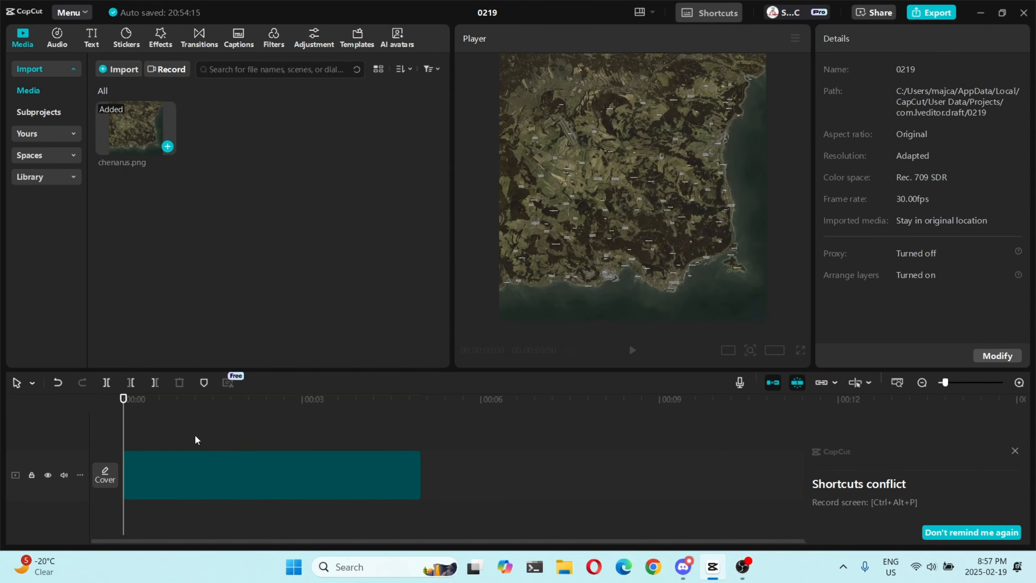
left_click(405, 474)
left_click_drag(135, 127, 423, 469)
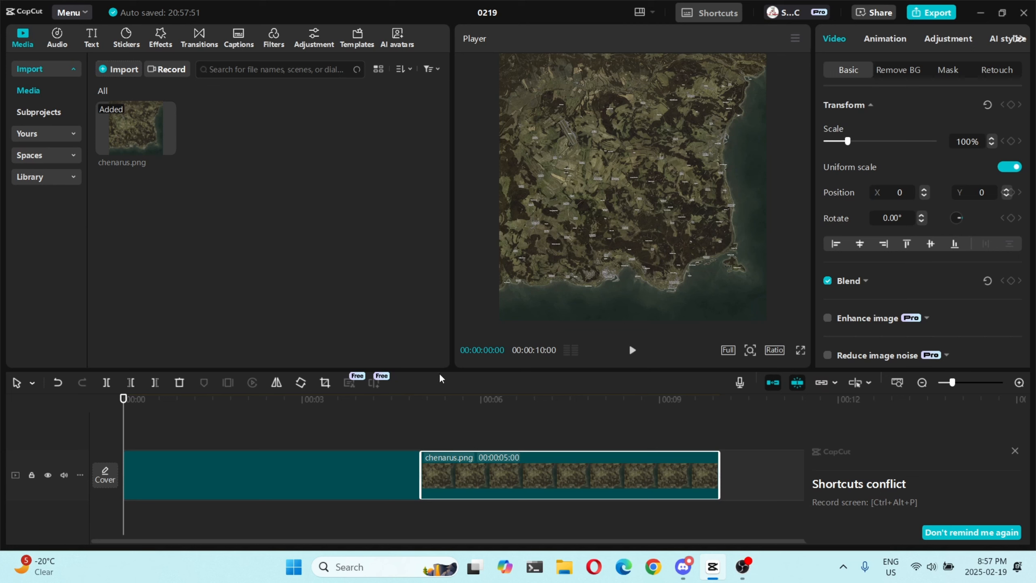
left_click(632, 350)
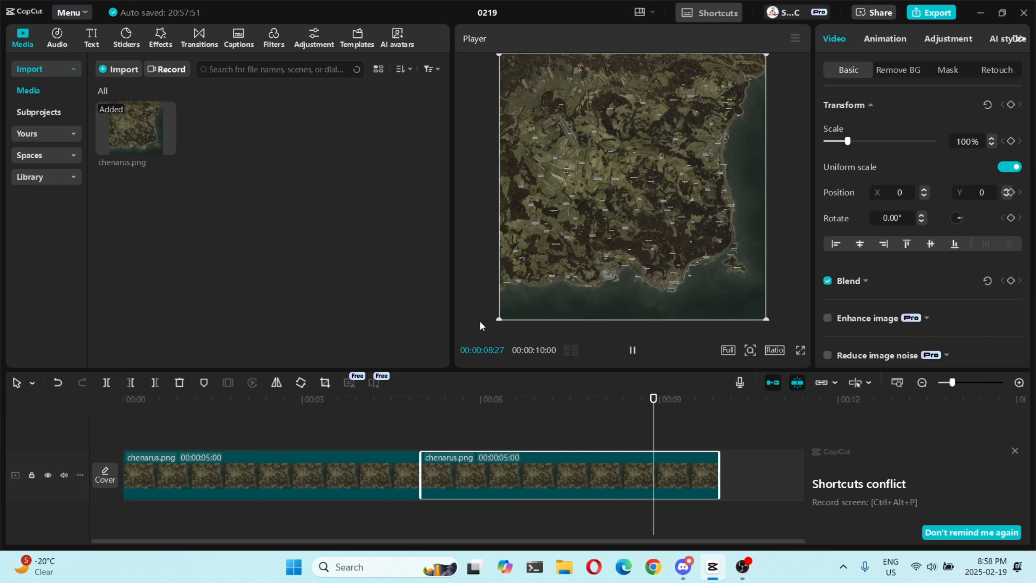
left_click(577, 421)
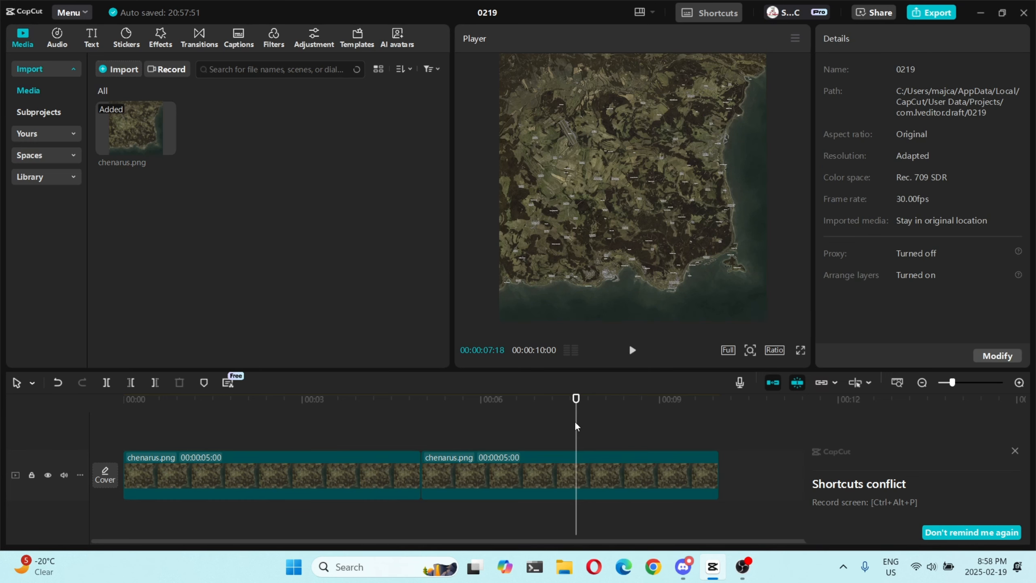
left_click_drag(574, 421, 90, 424)
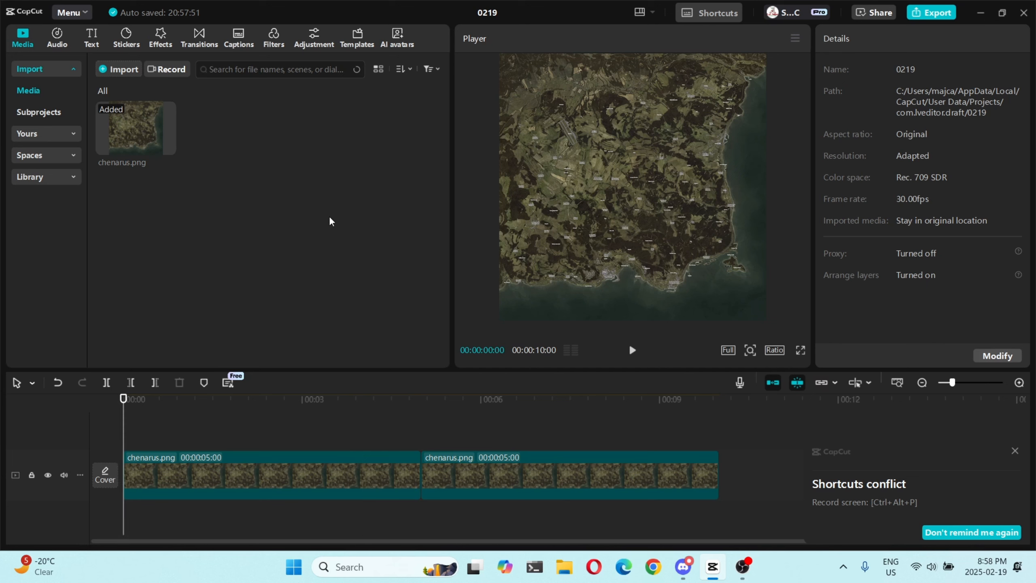
Step: Add a default text clip above the map clips, extend it to the 10-second end, and play the start back
left_click(92, 41)
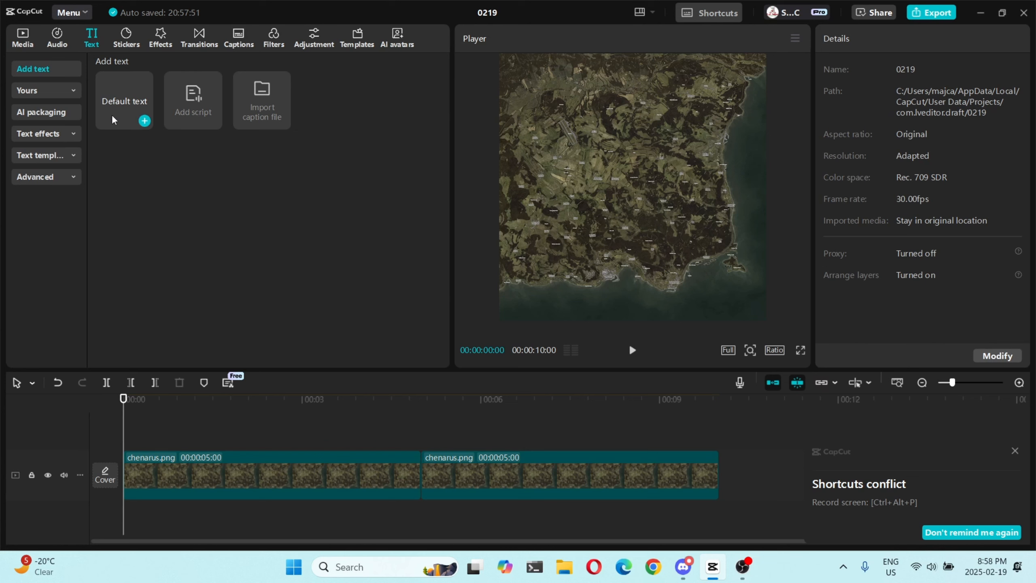
left_click(115, 100)
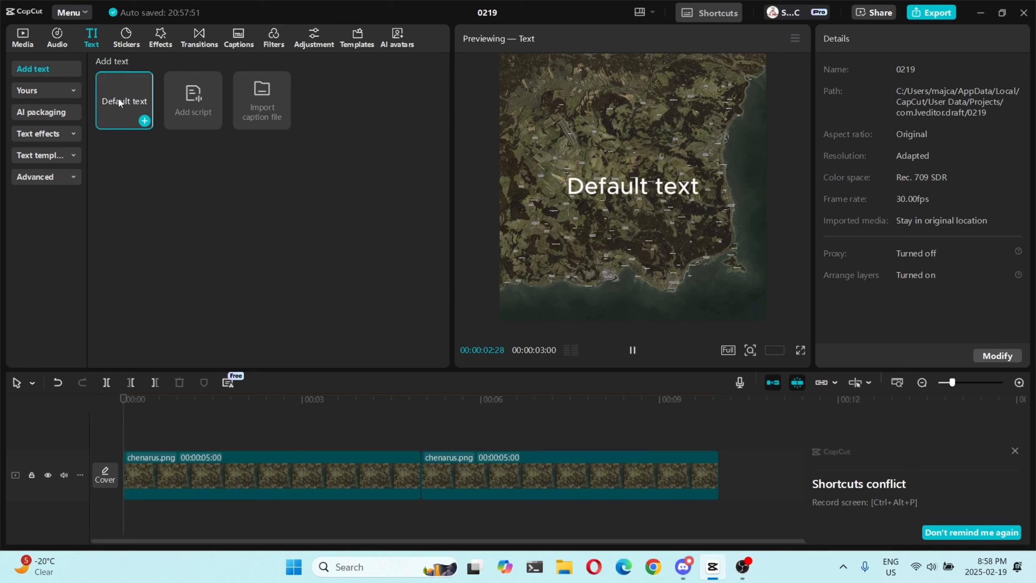
left_click_drag(118, 97, 126, 432)
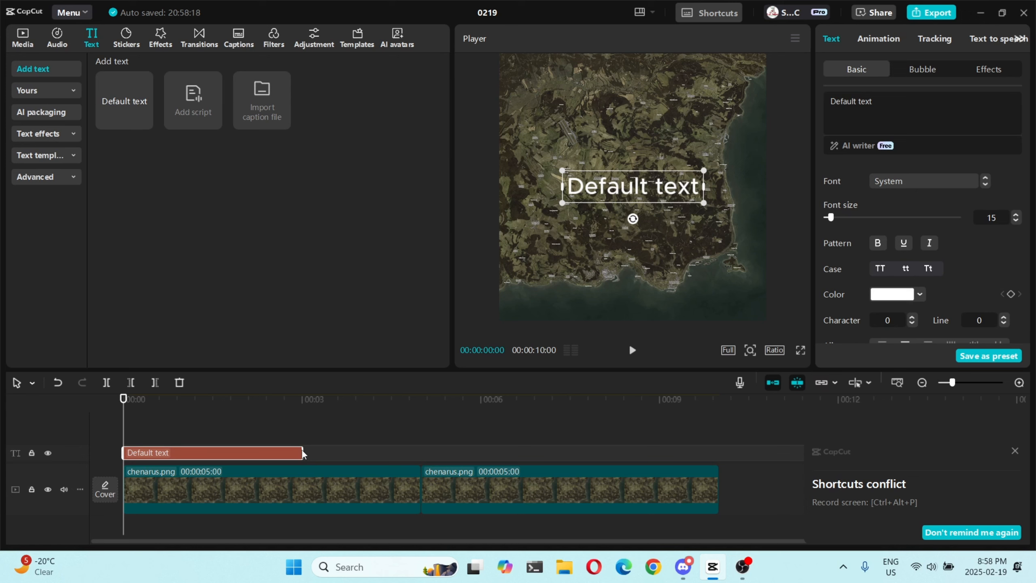
left_click_drag(303, 452, 718, 451)
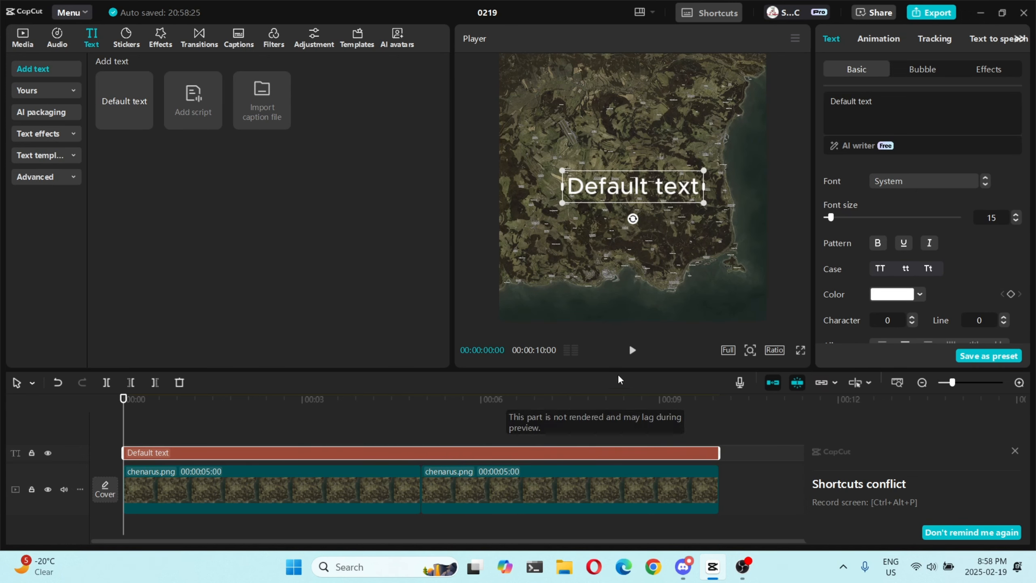
left_click(632, 349)
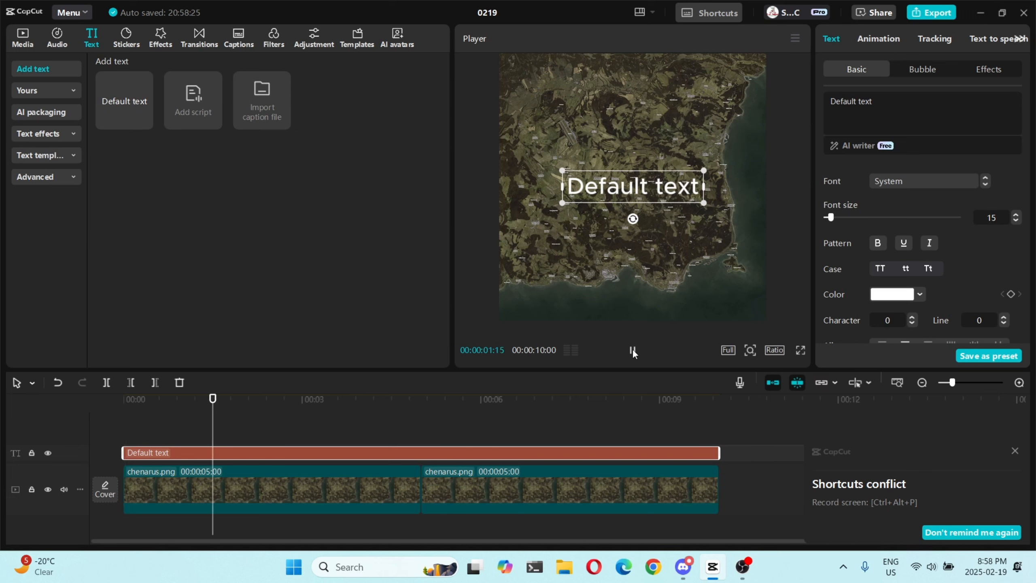
left_click(632, 350)
left_click_drag(327, 424, 122, 426)
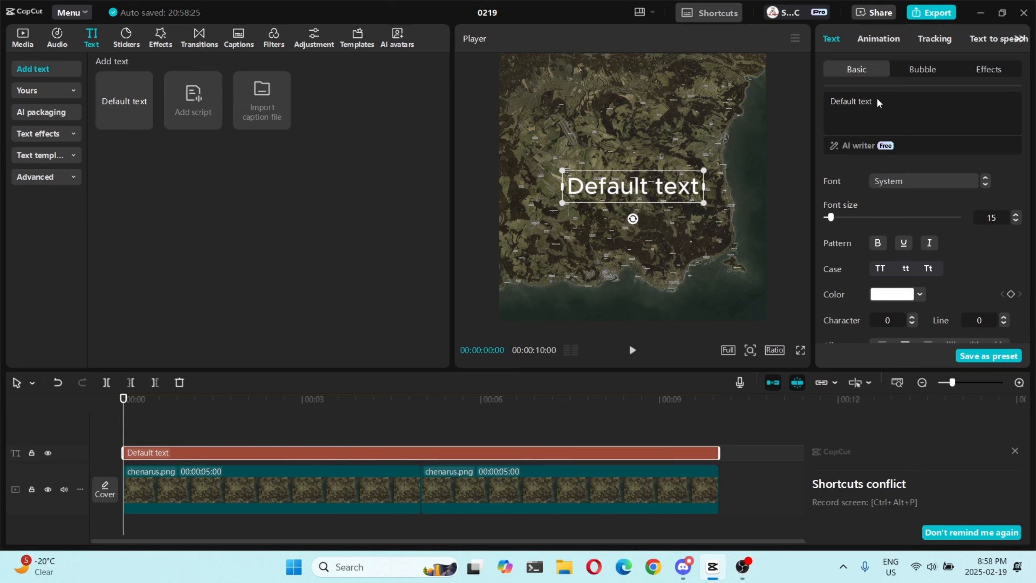
Step: Replace the default text with a row of 16 dashes to form a dashed line
left_click_drag(877, 100, 820, 105)
type("-")
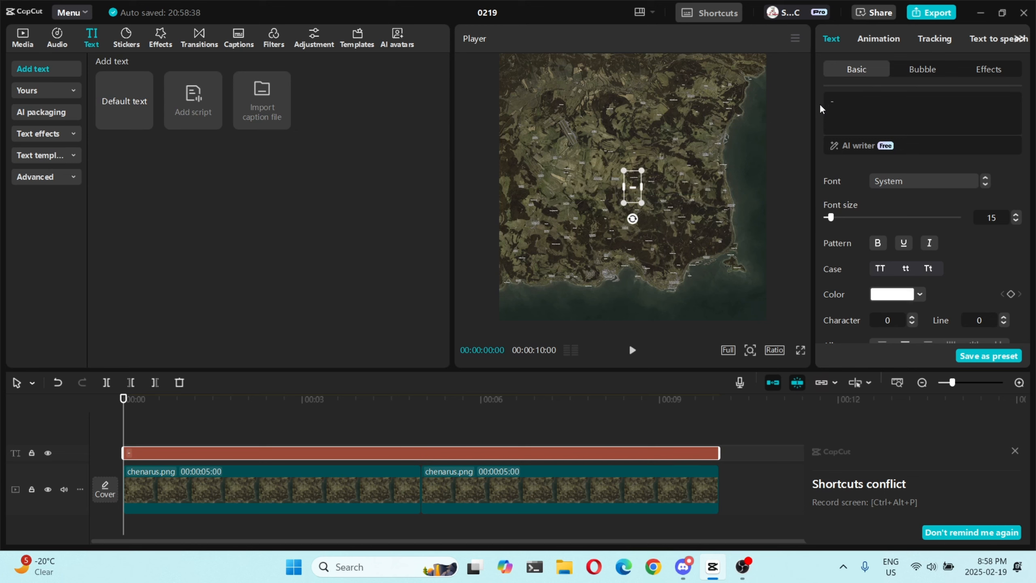
type("---------------")
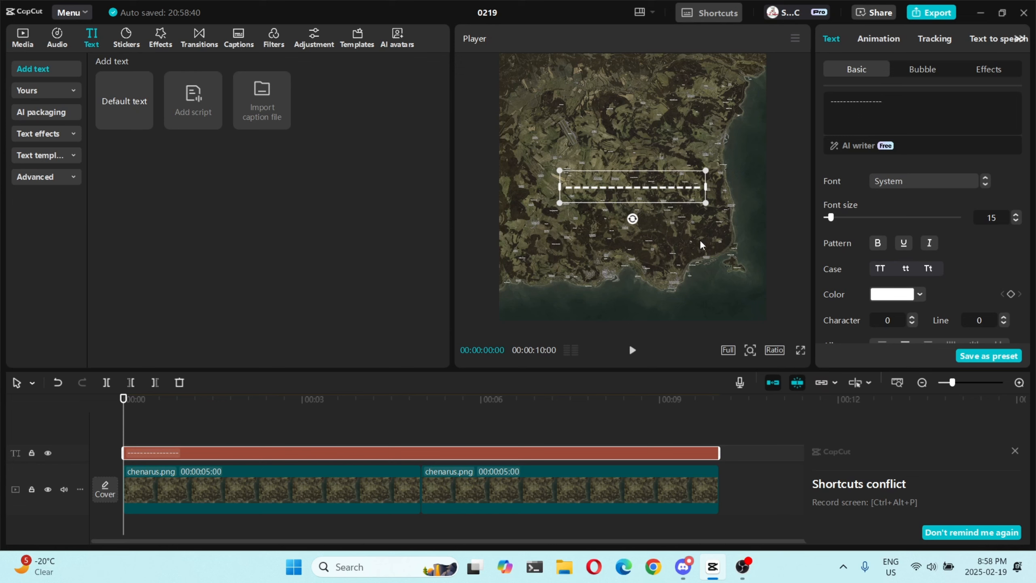
Step: Rotate the dashed line clockwise into a diagonal sloping down toward the southeast of the map
left_click(687, 241)
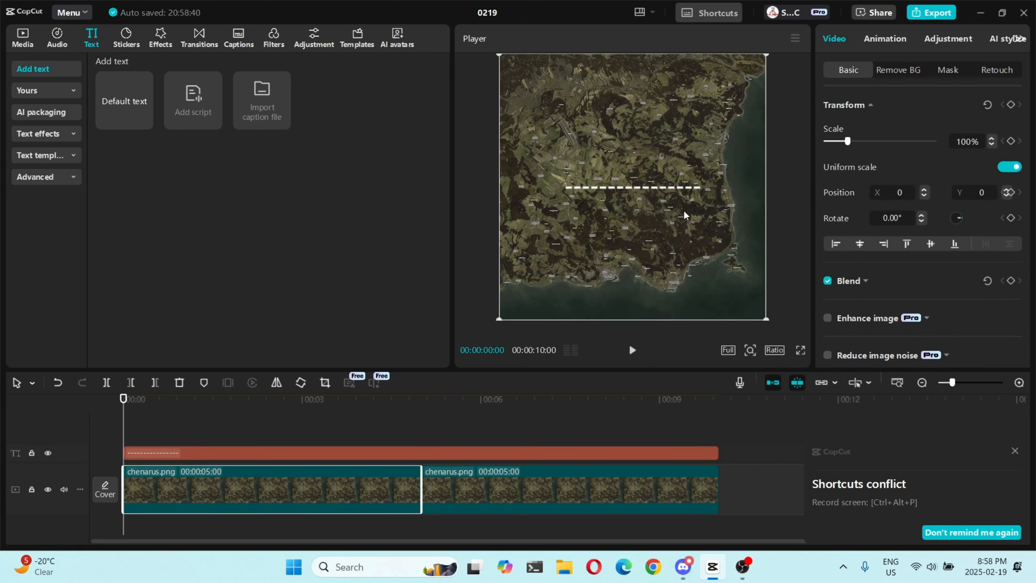
left_click(682, 188)
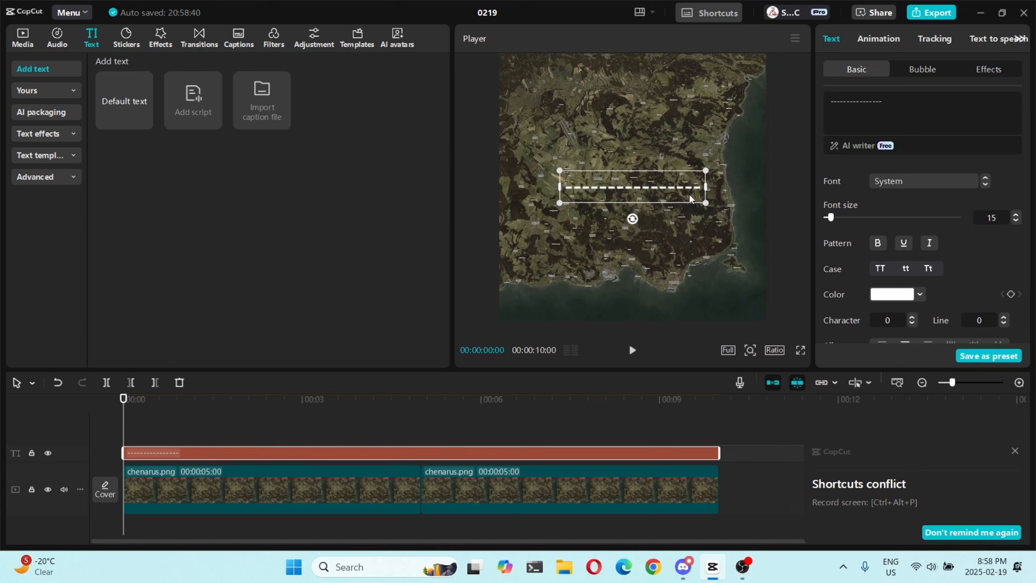
left_click_drag(635, 216, 612, 213)
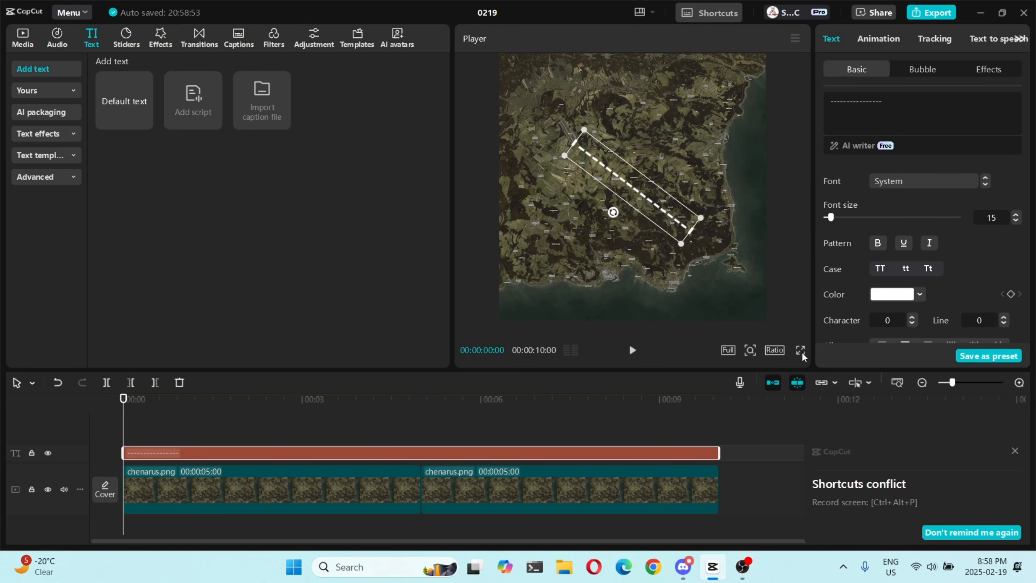
left_click(750, 349)
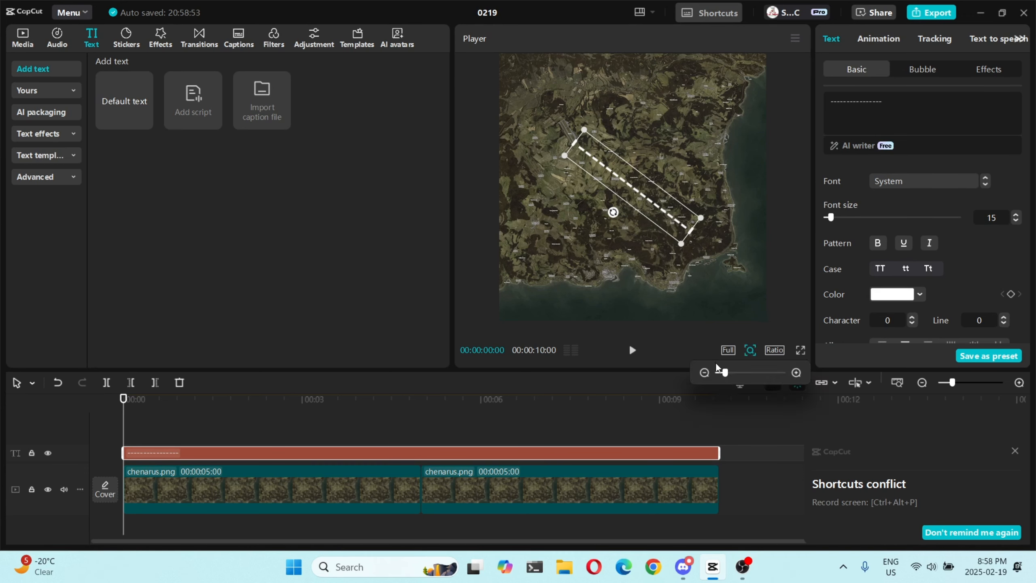
left_click_drag(728, 372, 750, 372)
left_click_drag(737, 186, 729, 242)
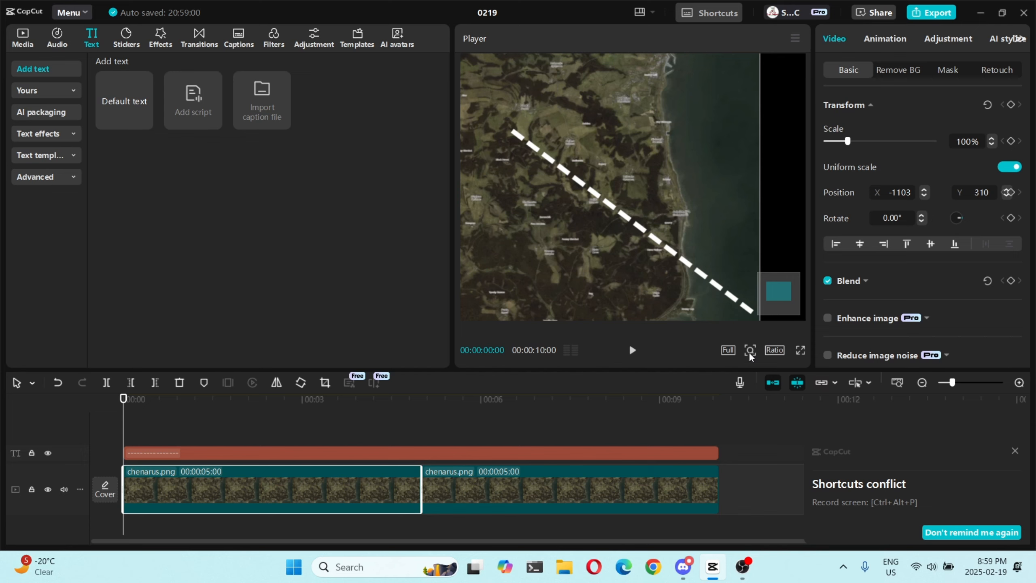
mouse_move(749, 351)
left_click_drag(750, 372, 727, 376)
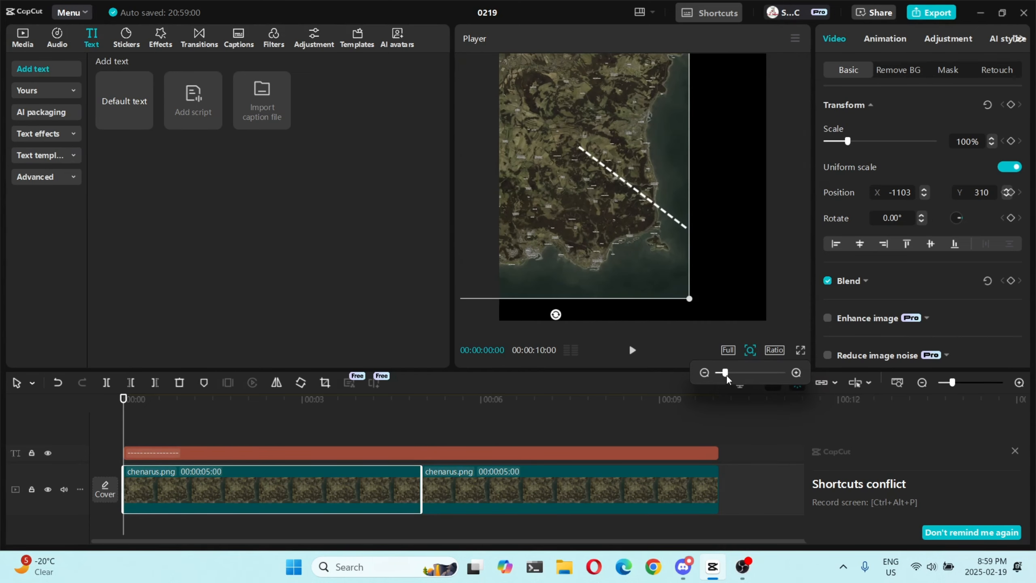
left_click_drag(644, 246, 710, 264)
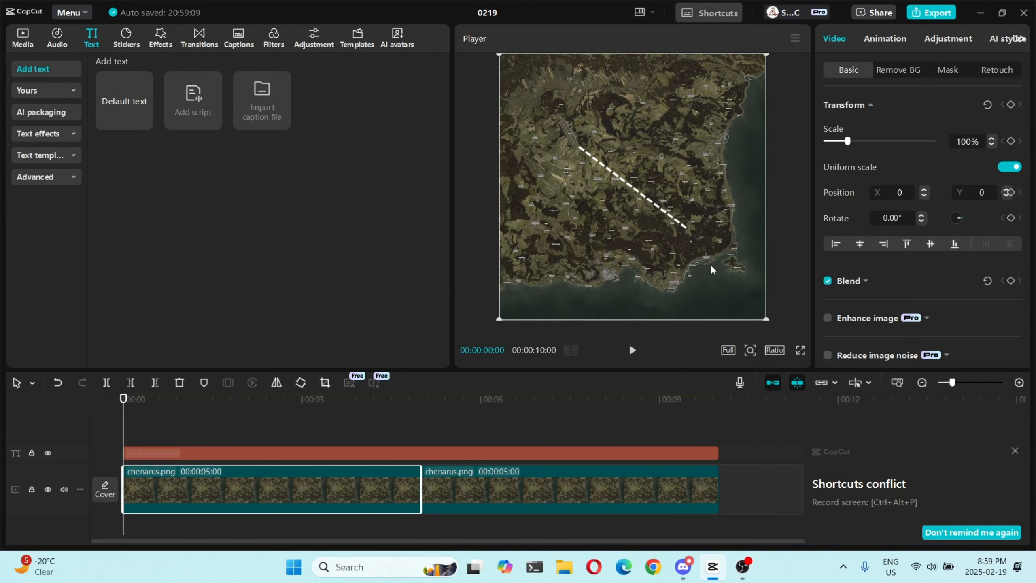
Step: Shrink the dashed line and move it so its lower end meets the east coast, fine-tuning its angle
left_click(659, 205)
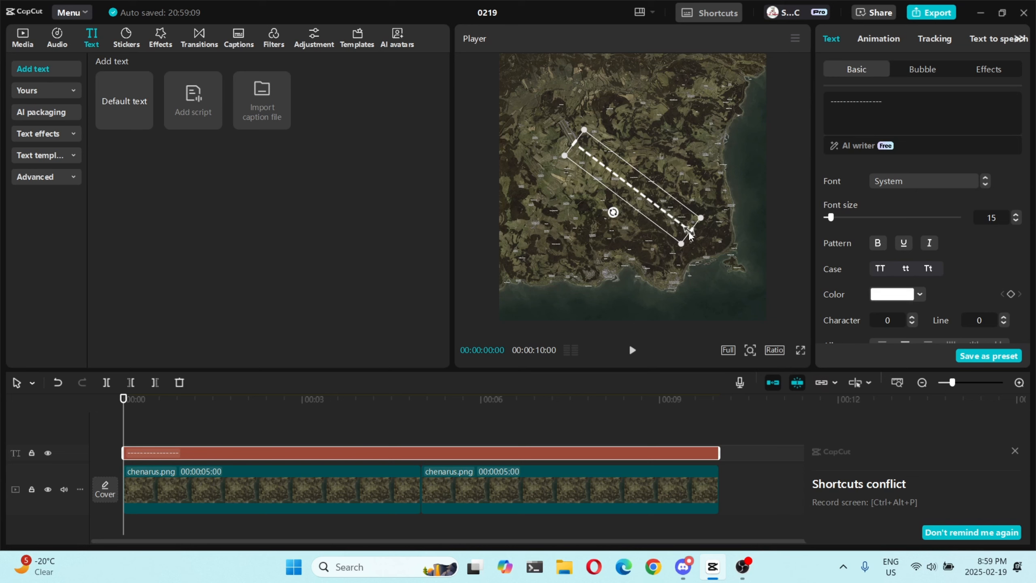
left_click_drag(682, 245, 714, 201)
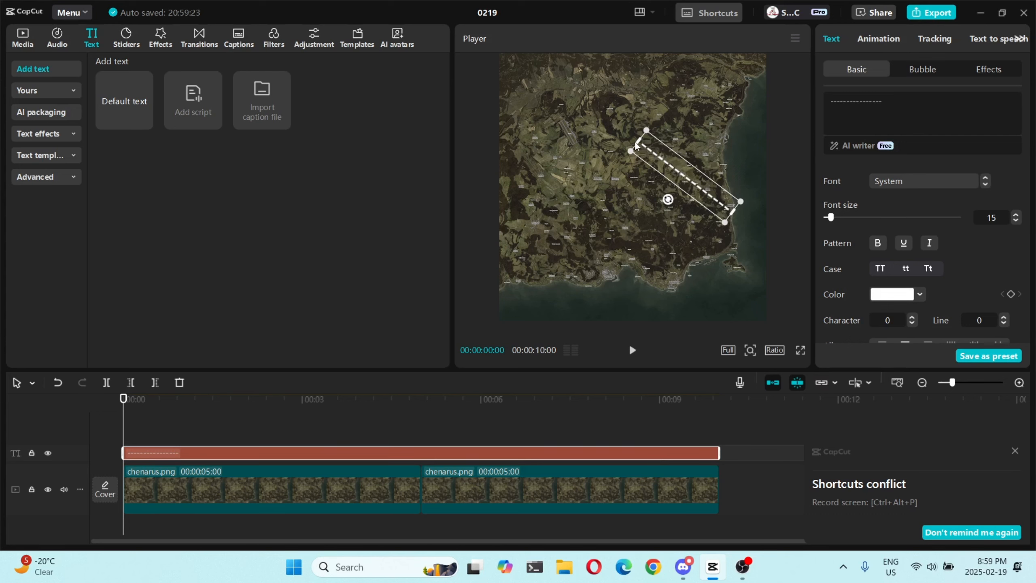
left_click_drag(638, 141, 646, 129)
left_click_drag(668, 199, 670, 203)
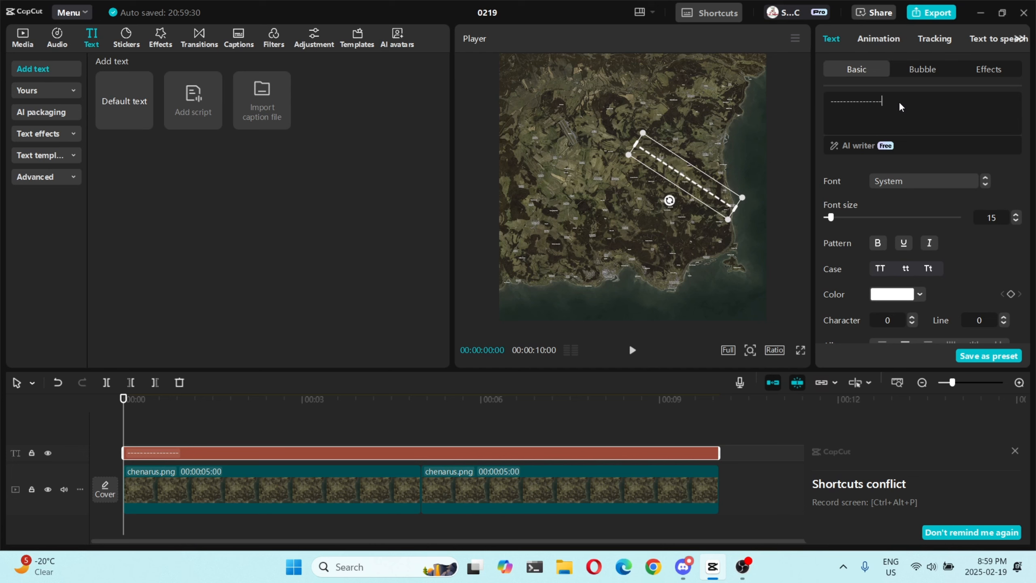
Step: Lengthen the line with more dashes, position and angle it from the northwest airfield to the east coast, and play it back
type("----------------")
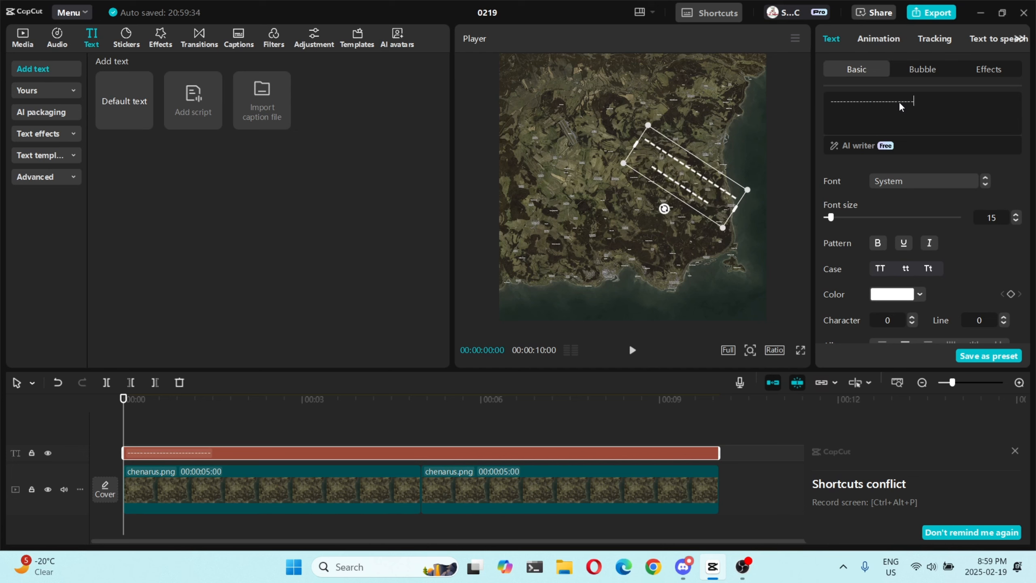
left_click(633, 143)
left_click(659, 149)
left_click_drag(638, 145, 553, 115)
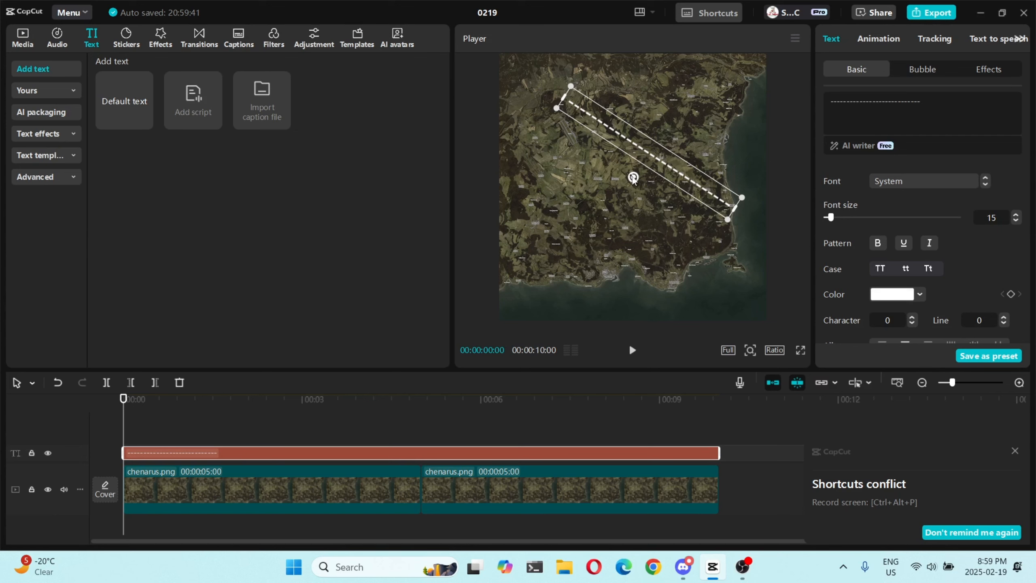
left_click_drag(633, 177, 635, 179)
left_click(746, 158)
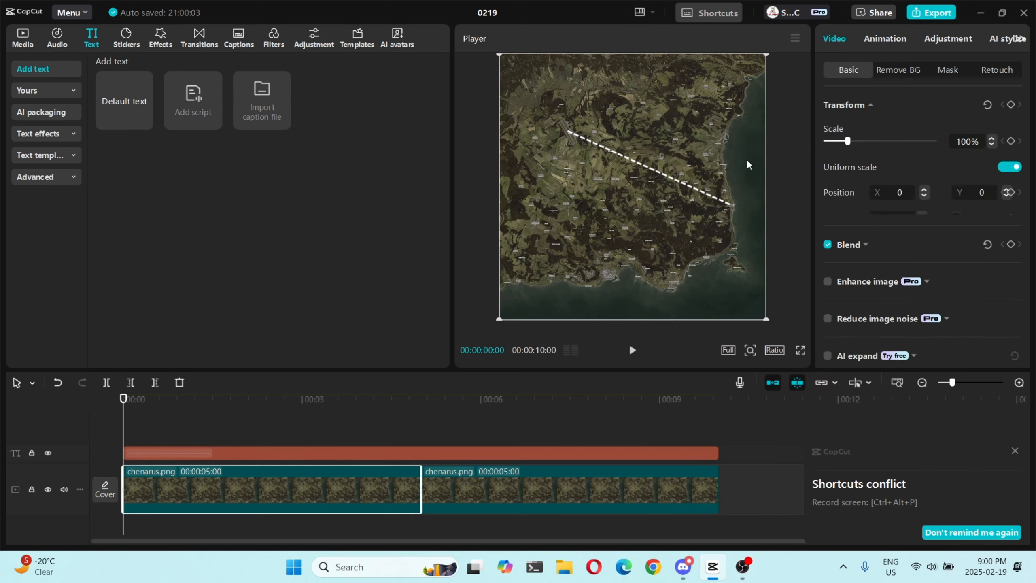
left_click(631, 350)
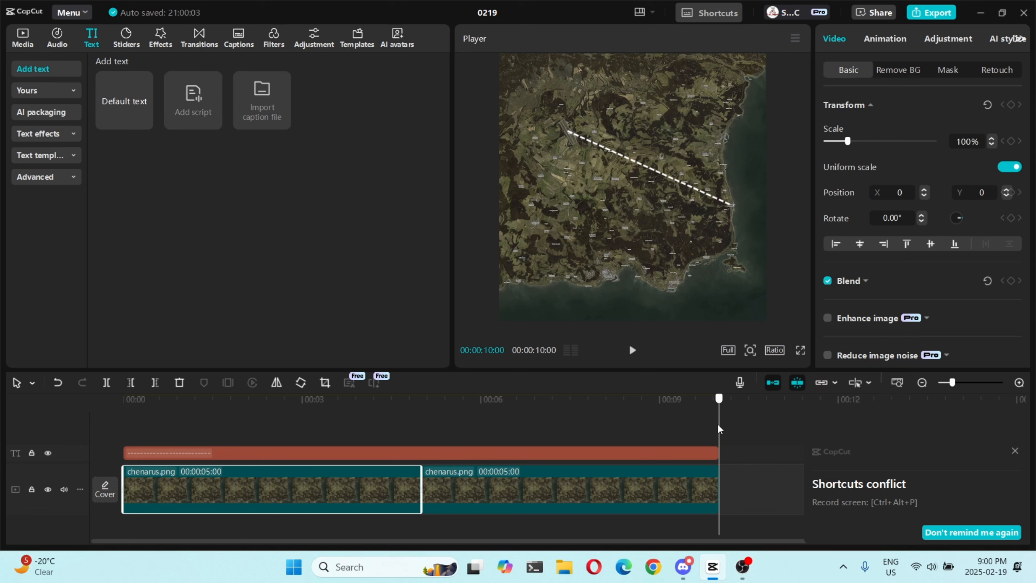
left_click_drag(716, 424, 59, 454)
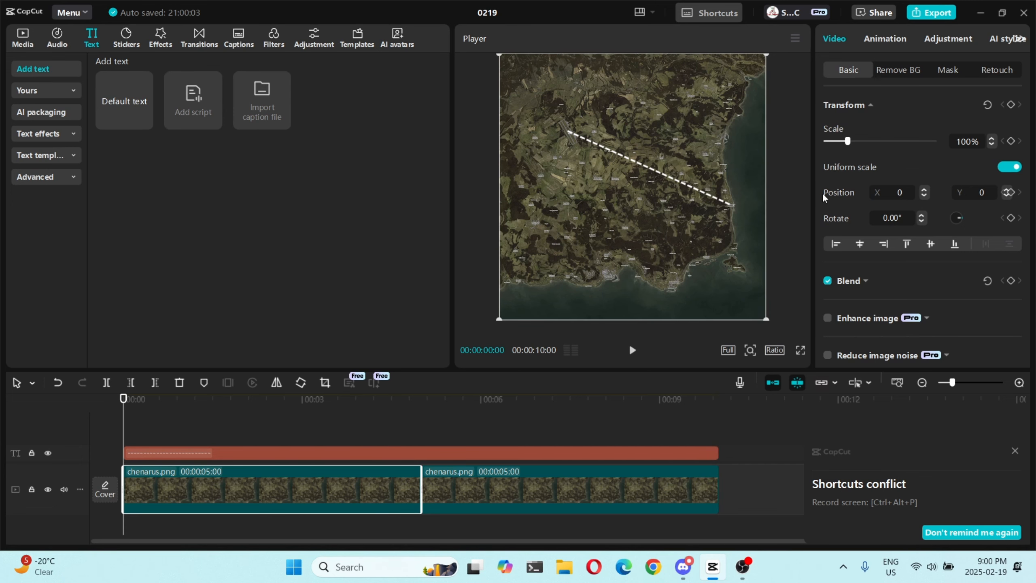
Step: Apply the Type 1 entrance animation to the dashed text, set its duration to 10.0 s, and play it back
left_click(885, 37)
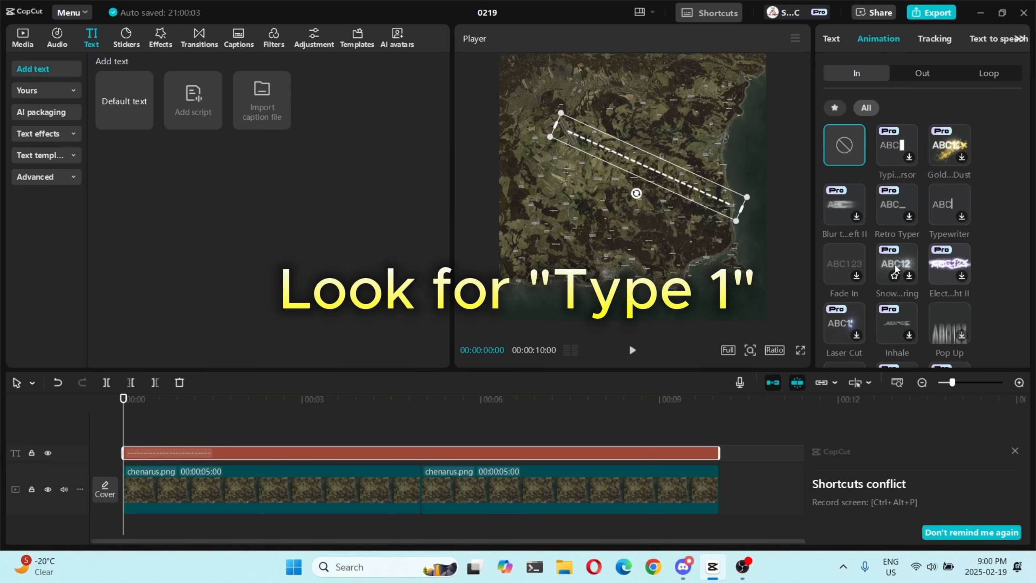
scroll(895, 268, "down", 1)
scroll(895, 264, "down", 1)
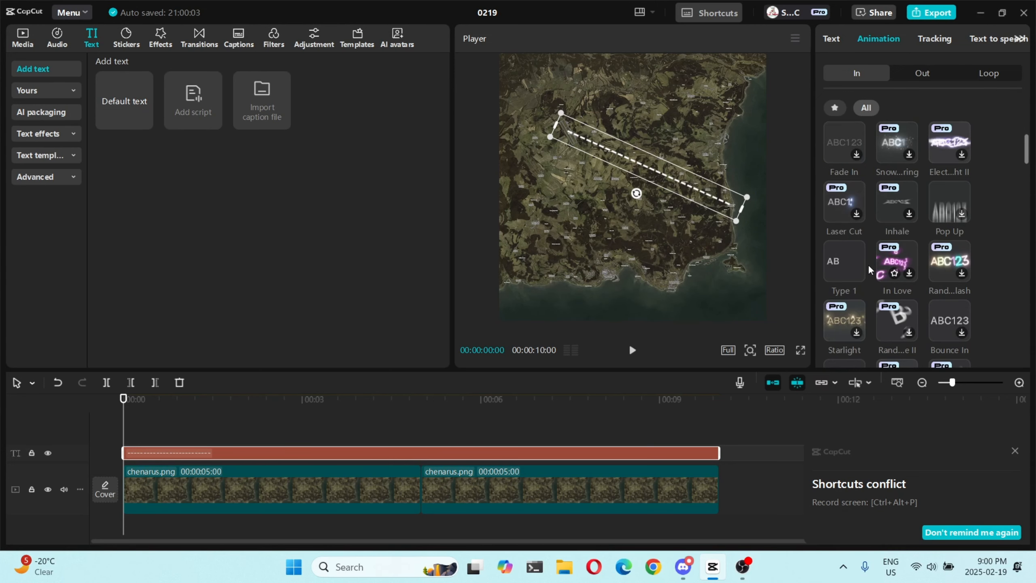
left_click(845, 259)
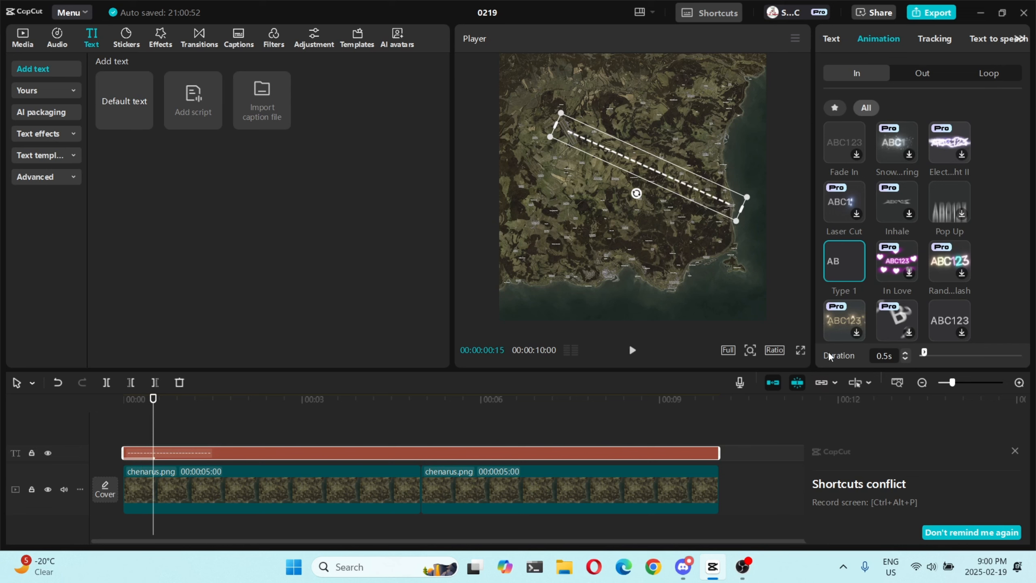
left_click_drag(926, 350, 1024, 358)
key("space")
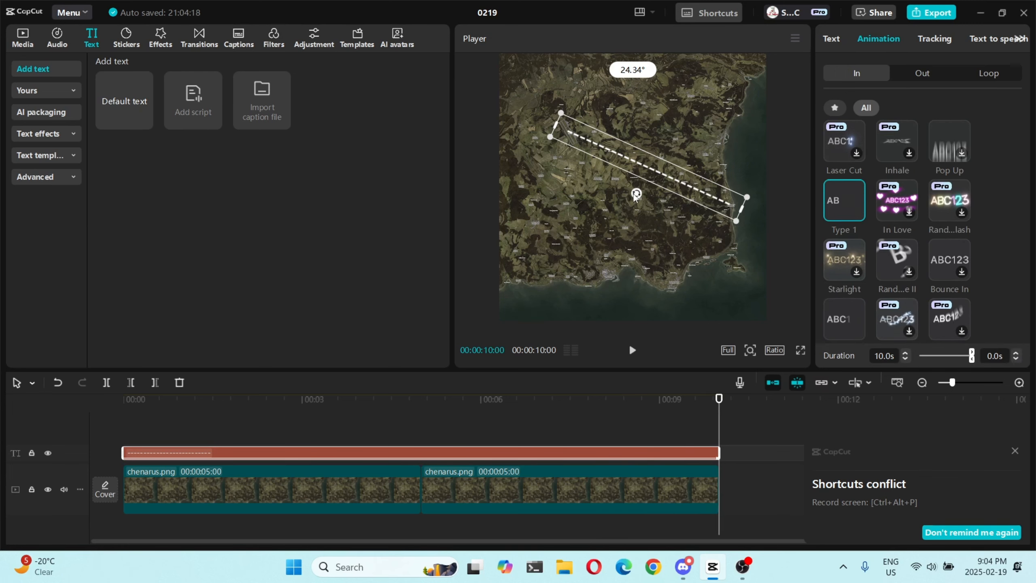
Step: Rotate the dashed line about half a turn so it is revealed starting from the east coast, and preview the animation
left_click_drag(635, 195, 696, 105)
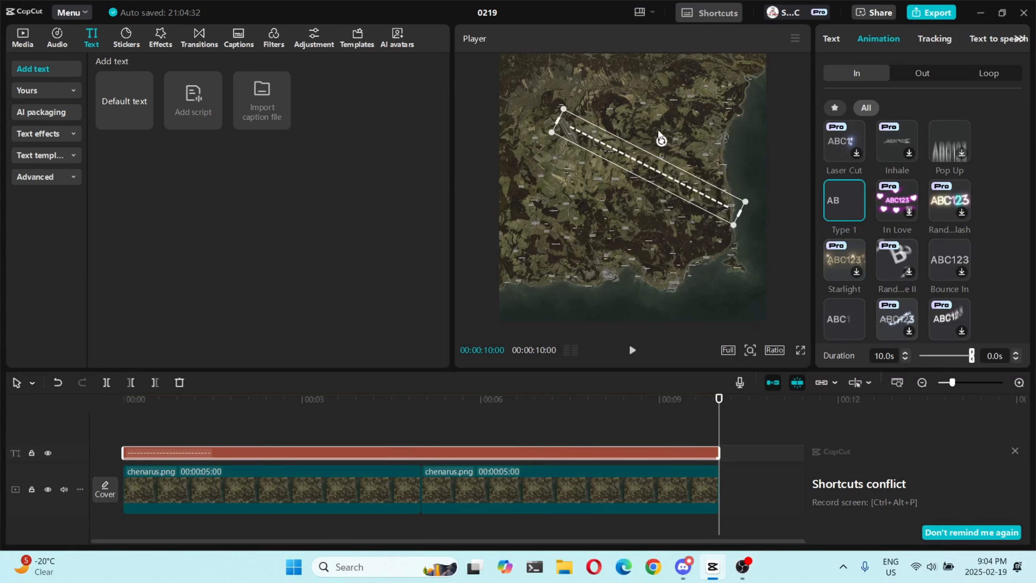
left_click(631, 350)
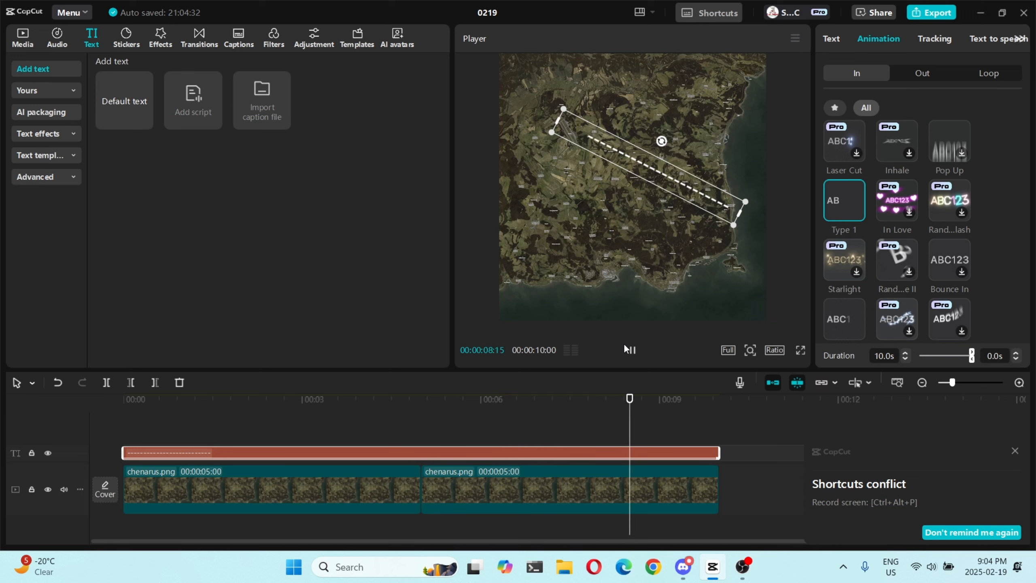
Step: Add a shadow to the dashed line with 11% bluriness and a distance of 13, and play back the animation
left_click(831, 39)
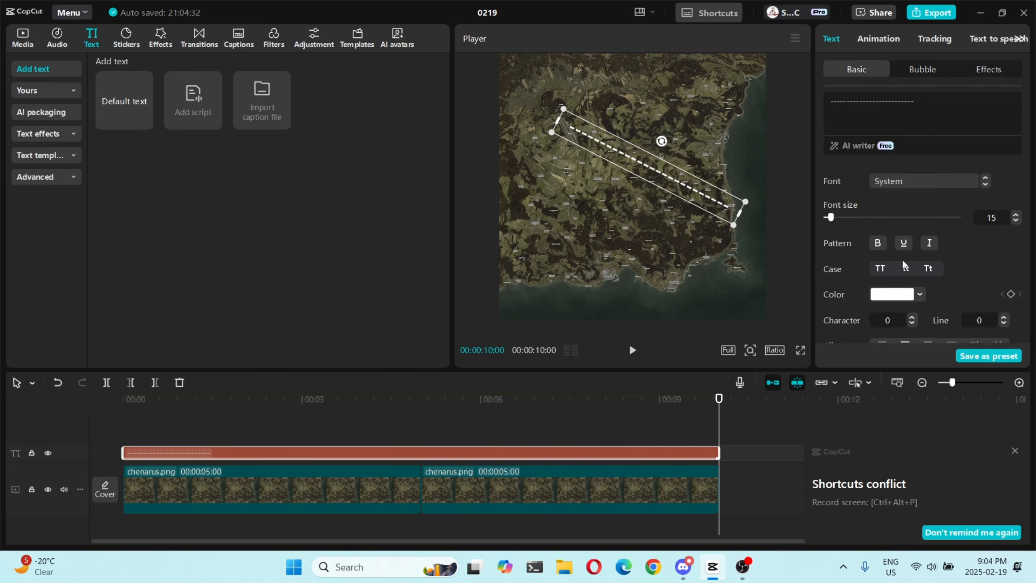
scroll(901, 259, "down", 3)
scroll(931, 262, "down", 3)
scroll(925, 262, "down", 5)
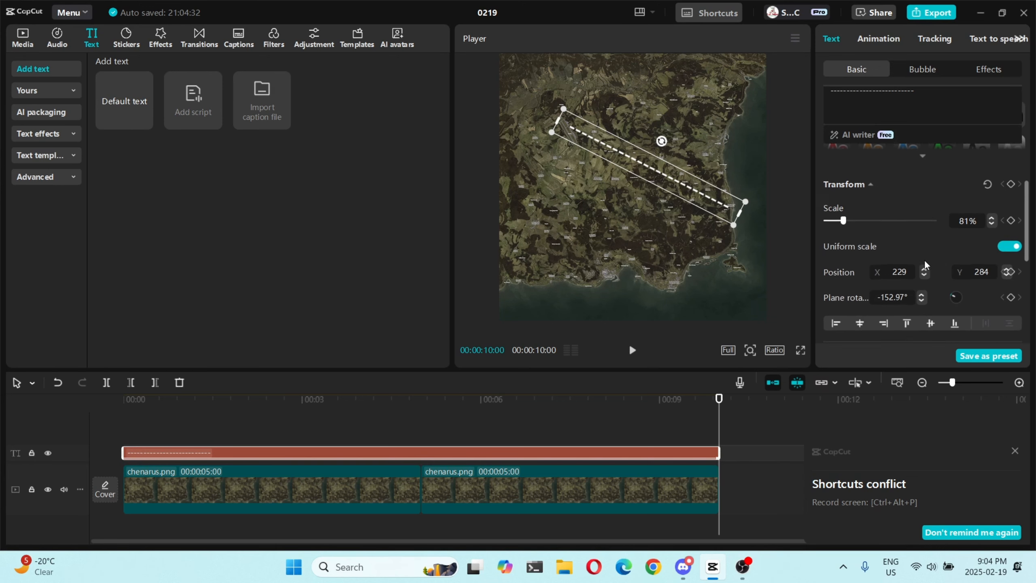
scroll(920, 266, "down", 2)
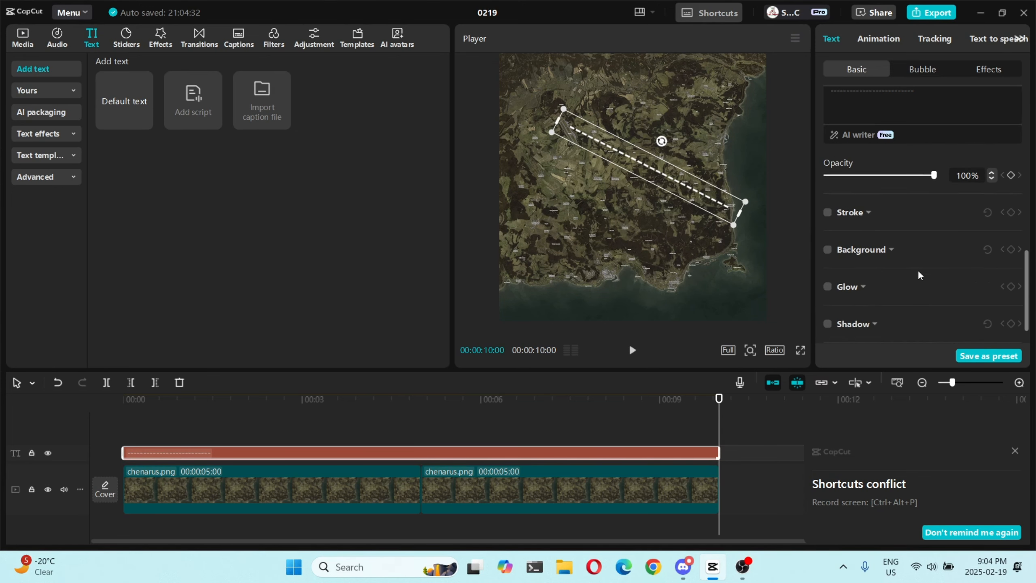
left_click(828, 322)
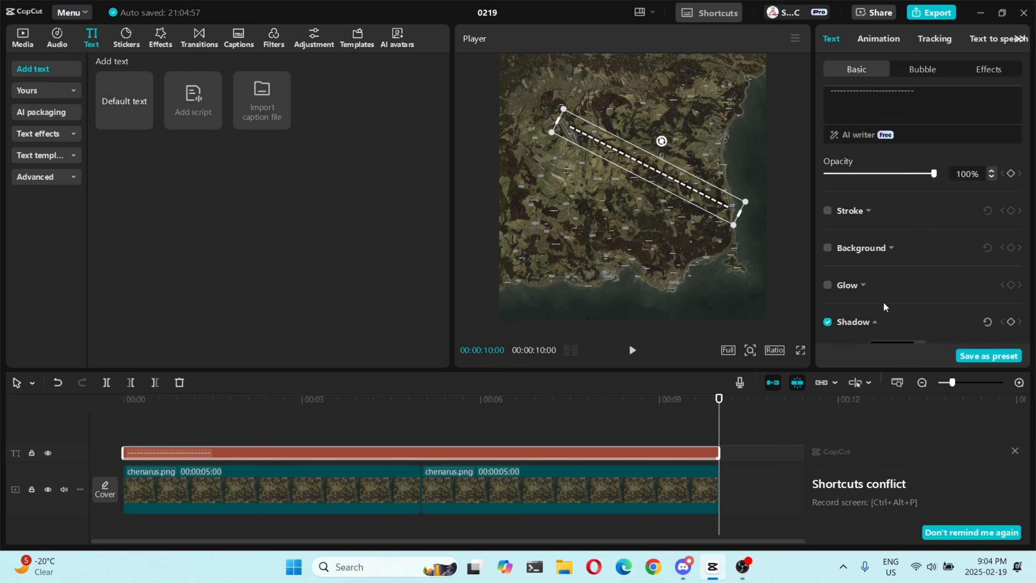
scroll(883, 301, "down", 3)
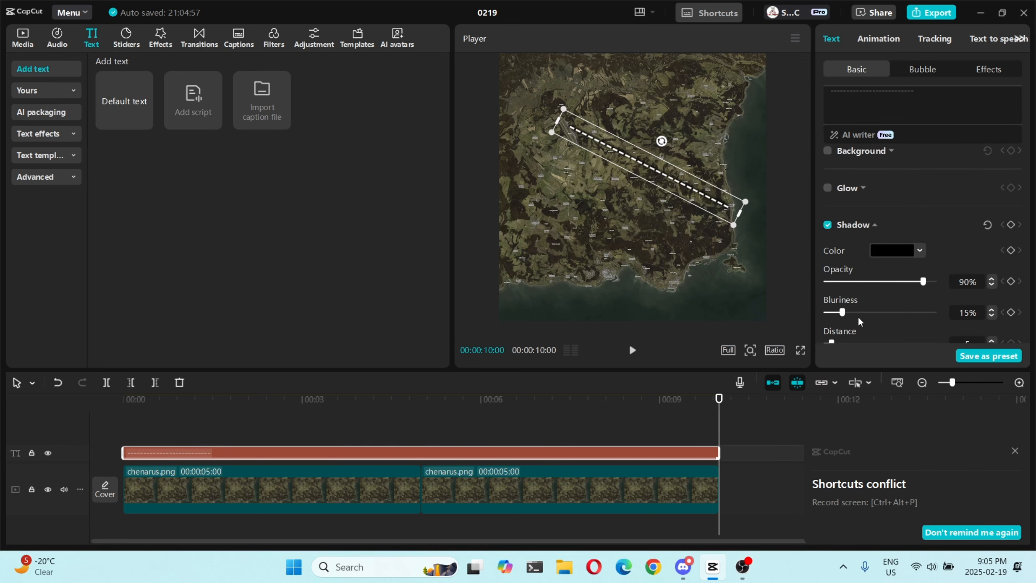
scroll(854, 295, "down", 1)
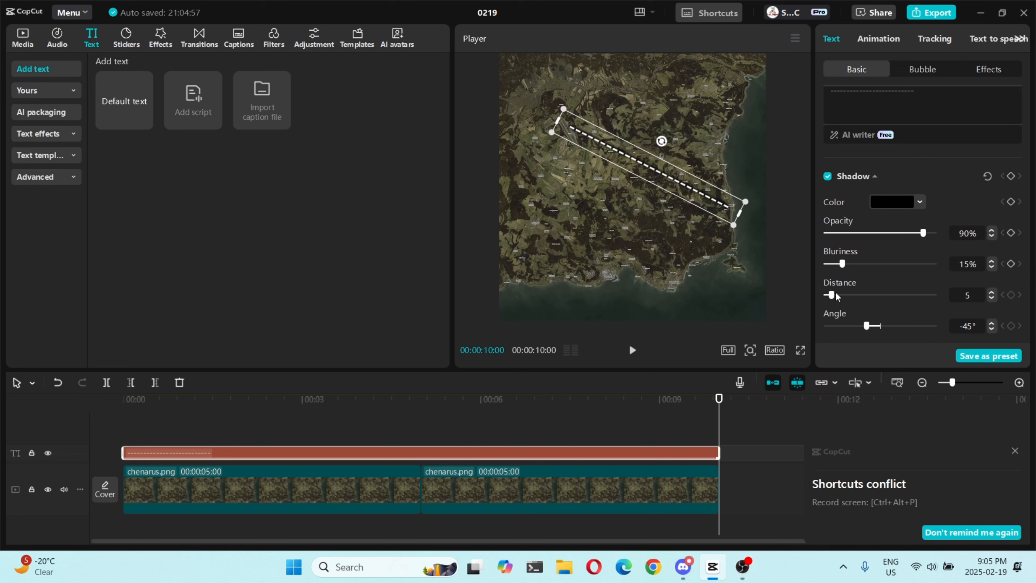
left_click_drag(832, 294, 838, 270)
left_click(631, 350)
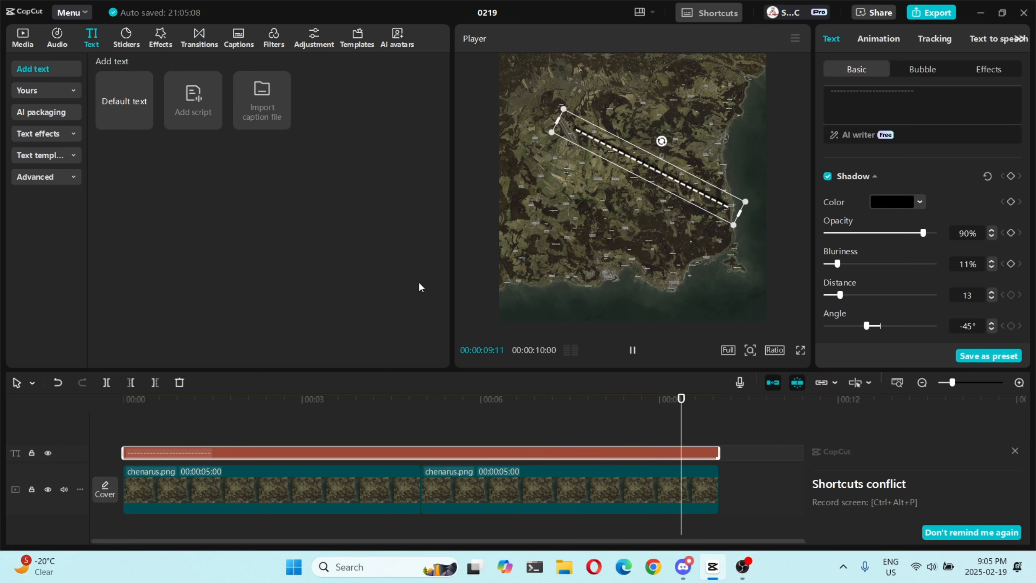
left_click(479, 276)
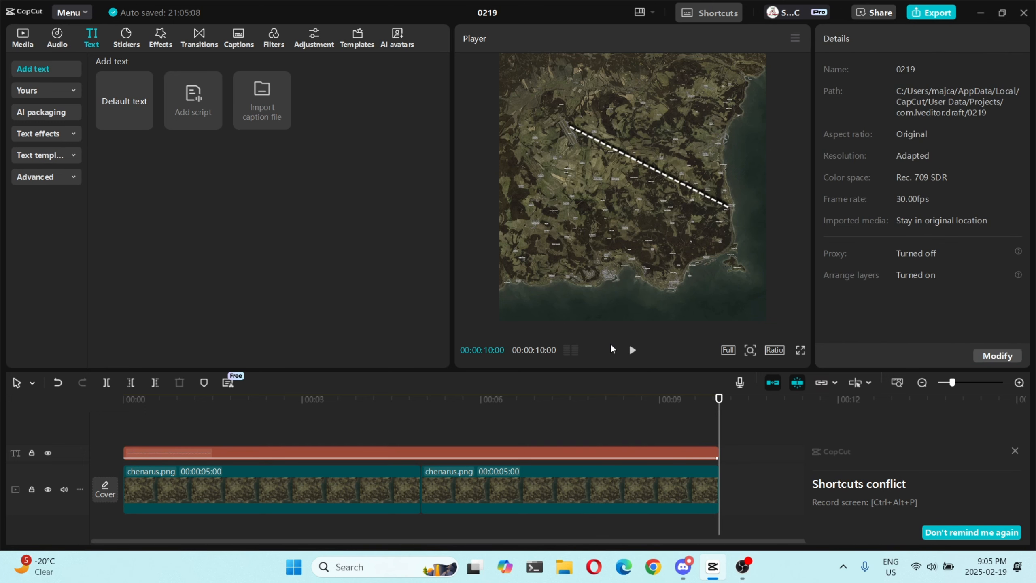
left_click(632, 350)
Step: Bend the dashed line with the Curve option at a strength of -30°, and play back the animation
left_click(604, 452)
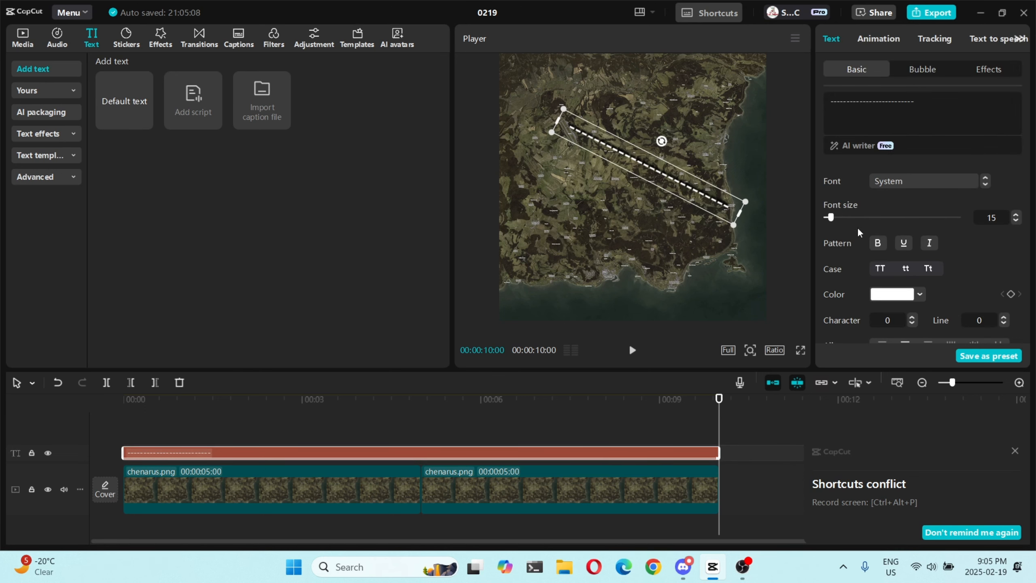
scroll(858, 294, "down", 6)
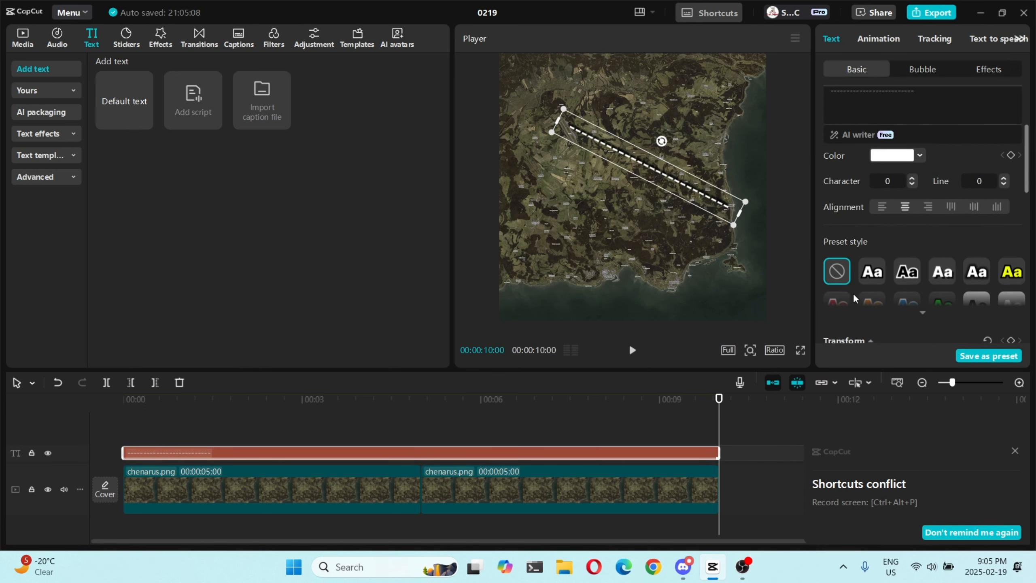
scroll(853, 292, "down", 5)
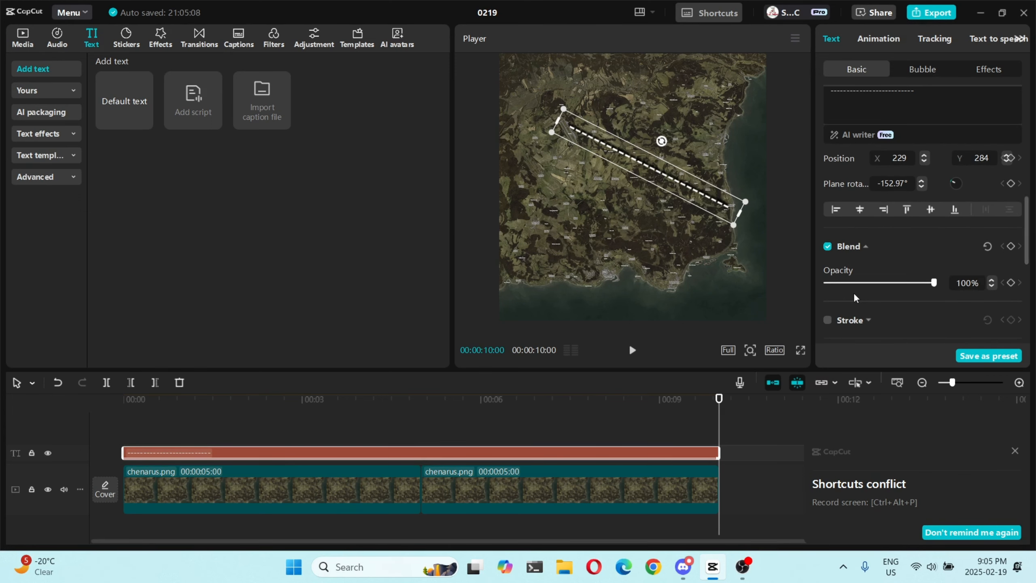
scroll(853, 292, "down", 5)
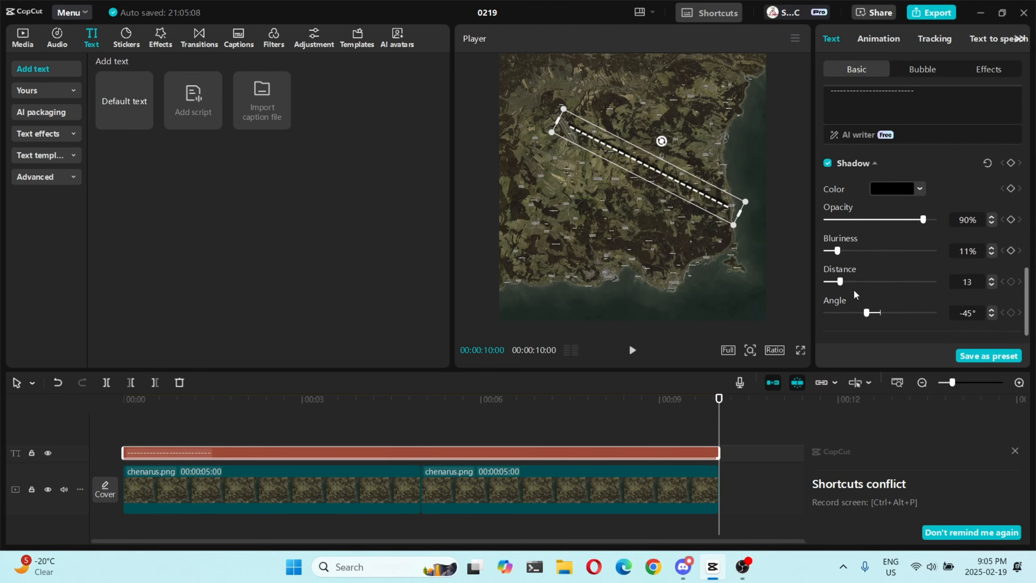
left_click(829, 326)
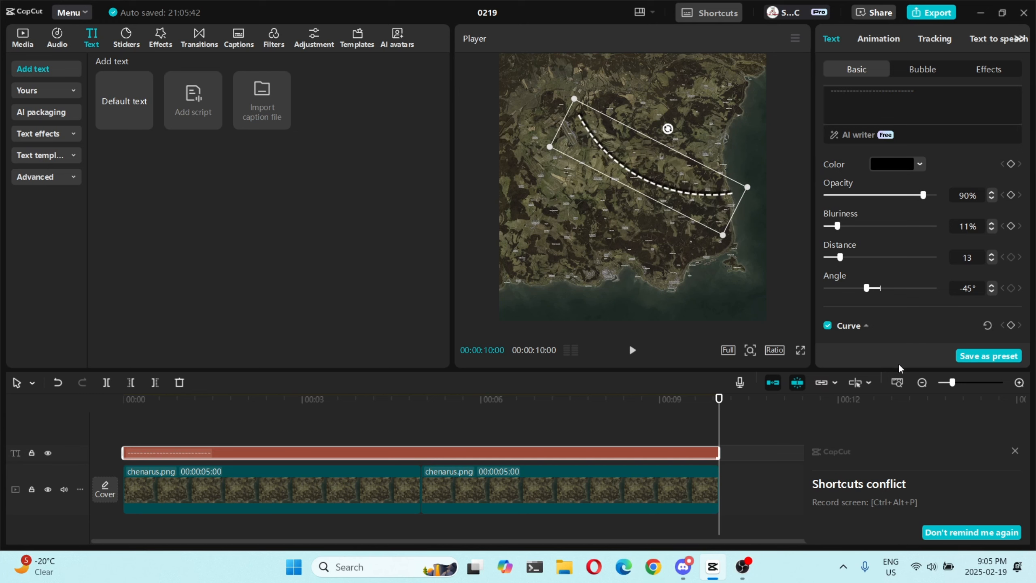
scroll(903, 324, "down", 2)
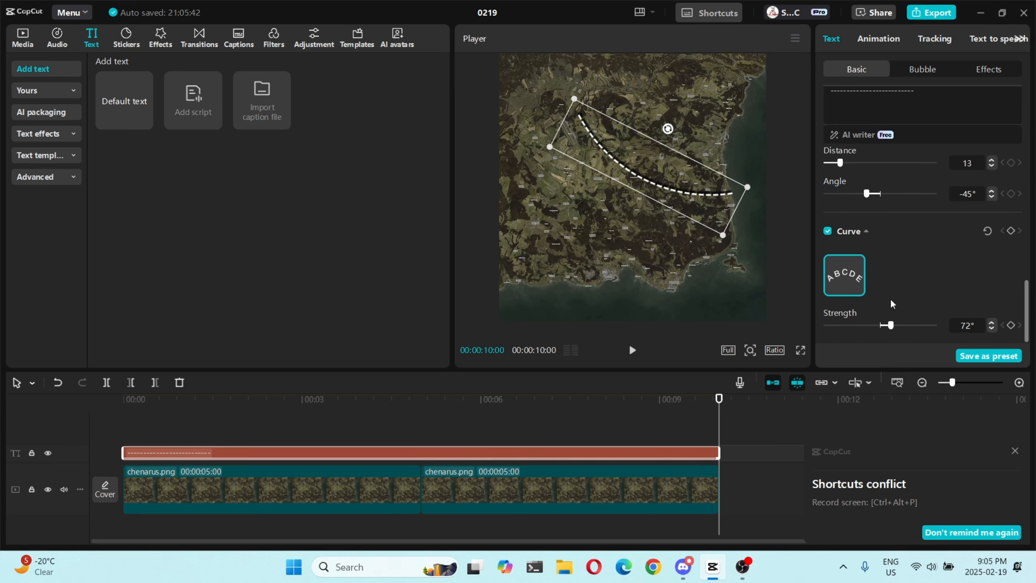
left_click_drag(892, 327, 872, 328)
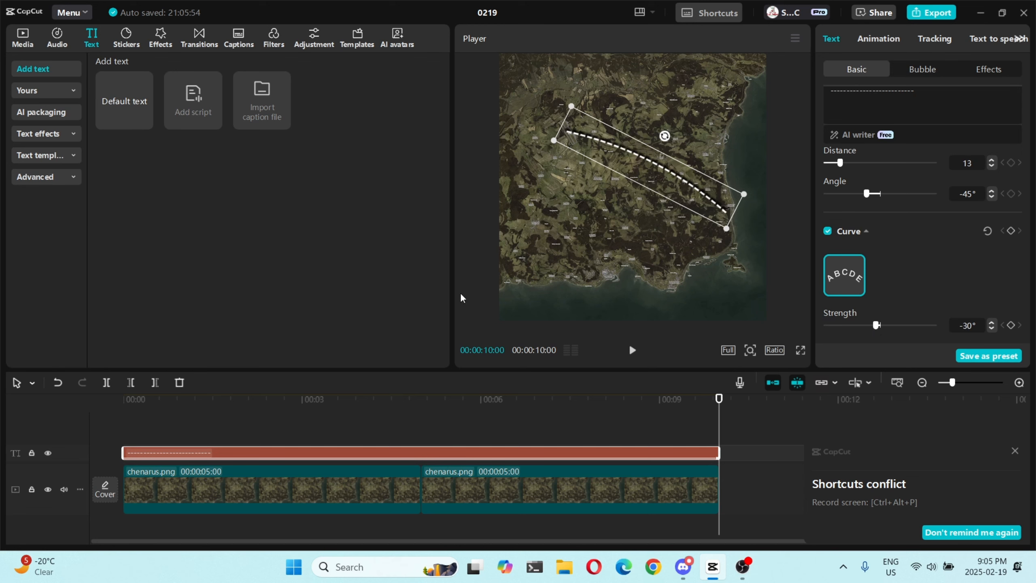
left_click(480, 309)
left_click(633, 353)
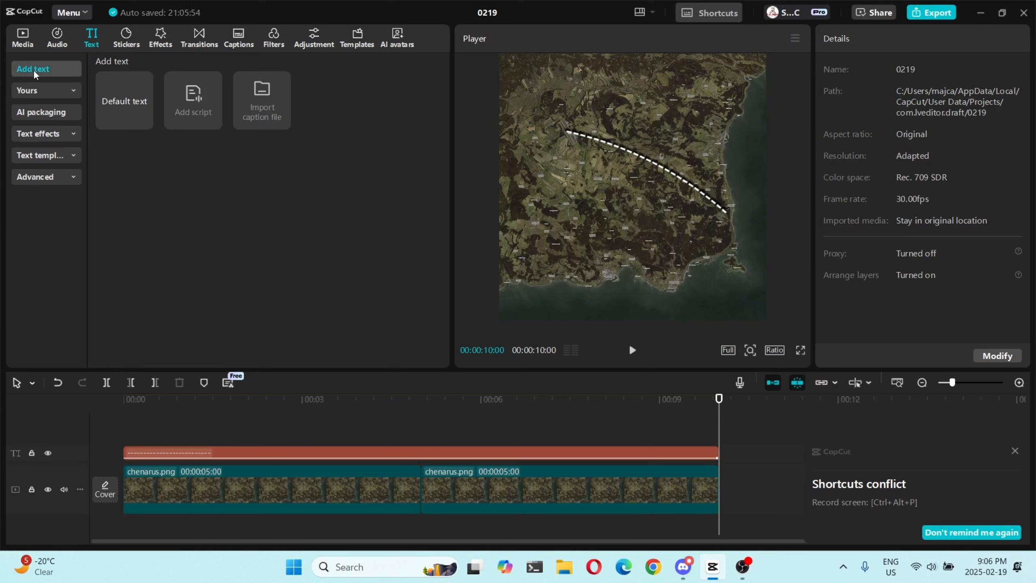
Step: Append two more chenarus.png clips to the end of the map track and dismiss the shortcuts conflict notice
left_click(24, 38)
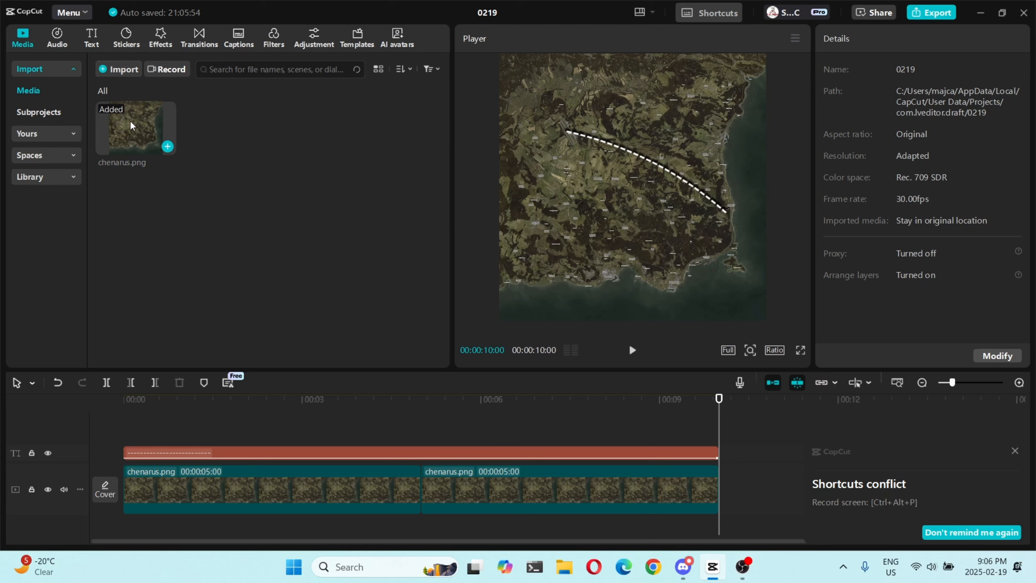
left_click_drag(131, 122, 733, 494)
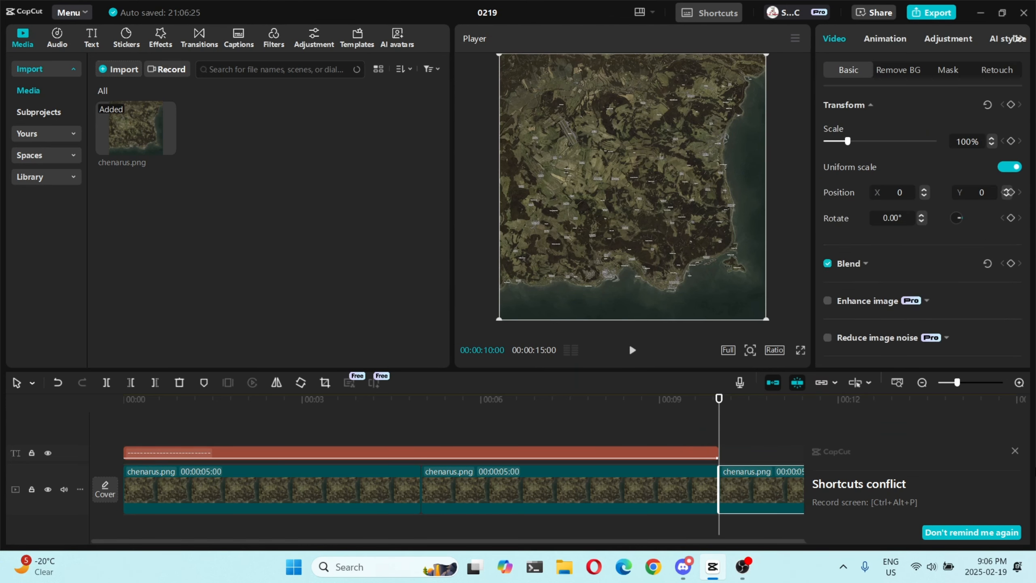
left_click(1016, 451)
left_click_drag(738, 541, 874, 540)
left_click(858, 475)
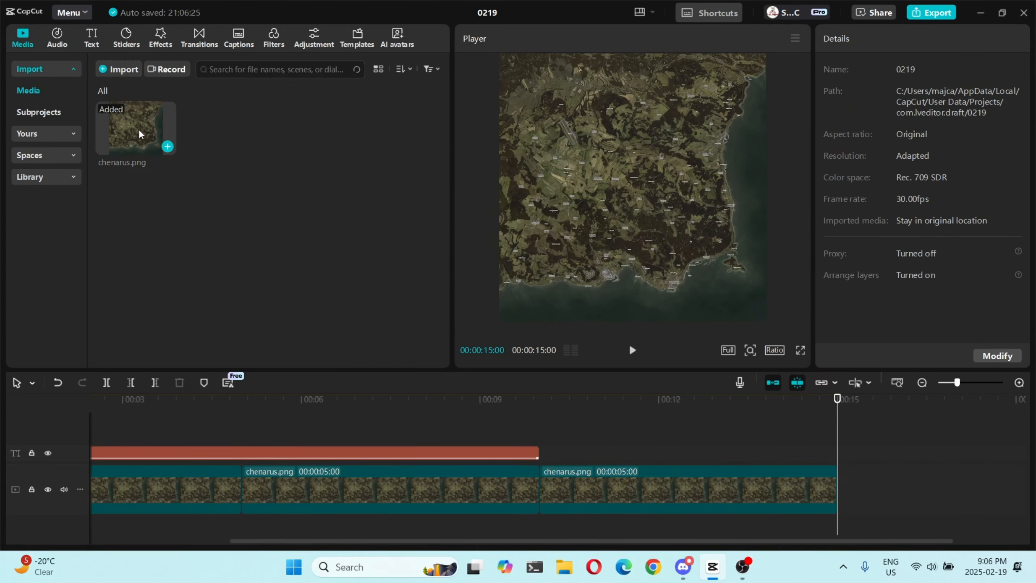
left_click_drag(140, 134, 838, 490)
left_click_drag(777, 541, 571, 542)
Step: Shrink, rotate and move the curved dashed line so it runs from the east coast southwest towards the south coast
left_click(361, 448)
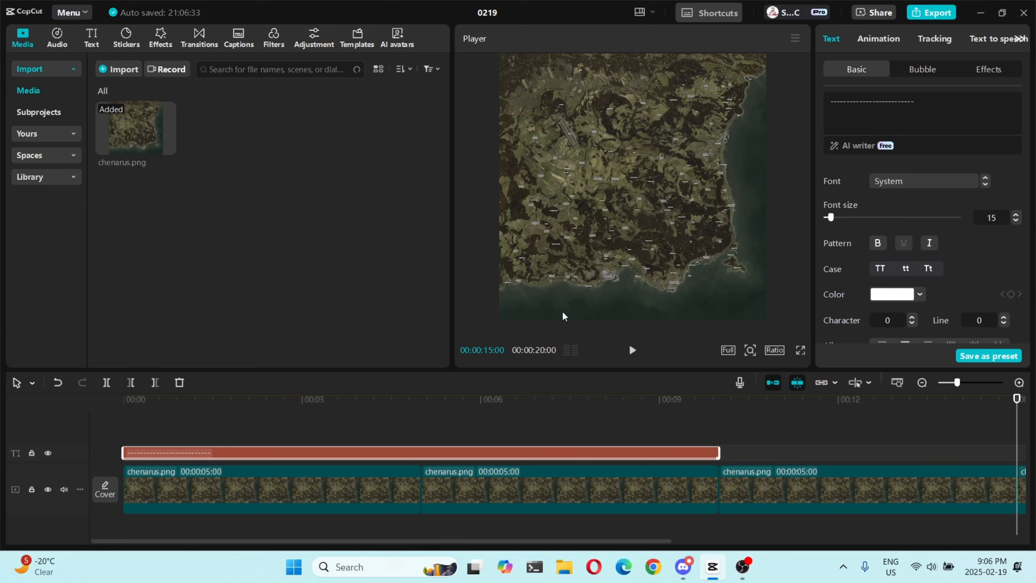
left_click(292, 490)
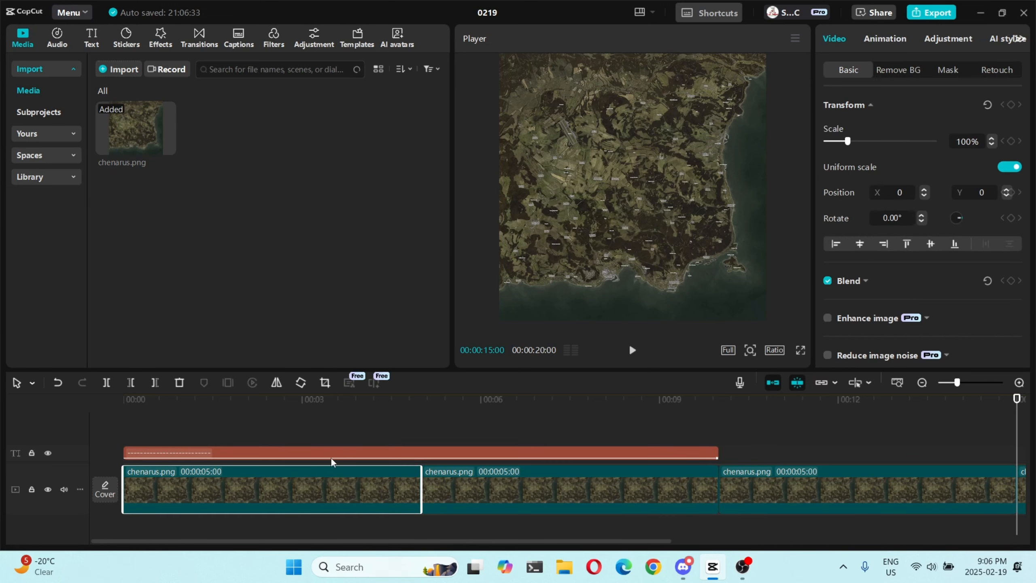
left_click(524, 415)
left_click(633, 153)
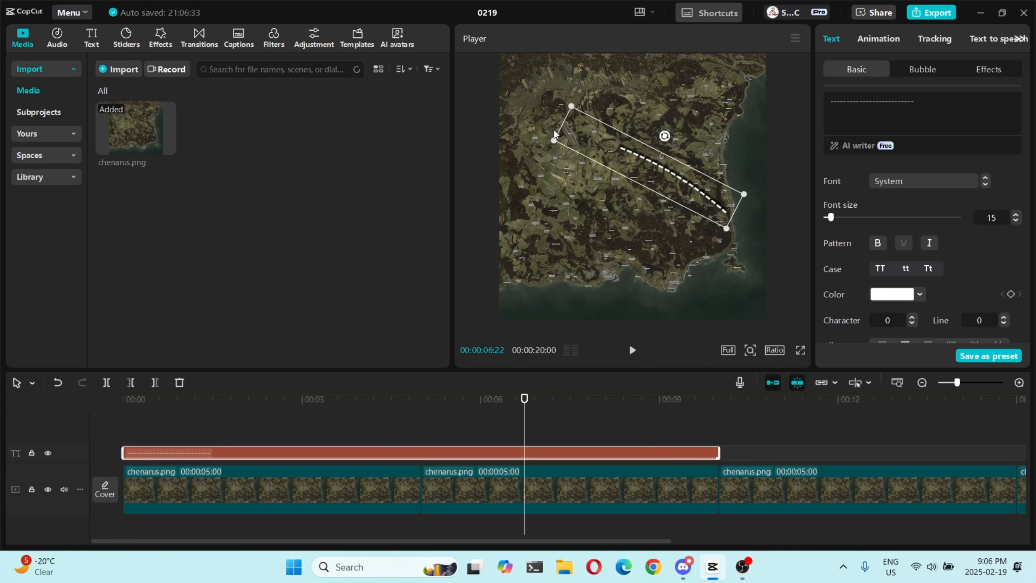
left_click_drag(554, 141, 557, 174)
left_click_drag(663, 139, 653, 235)
left_click(661, 234)
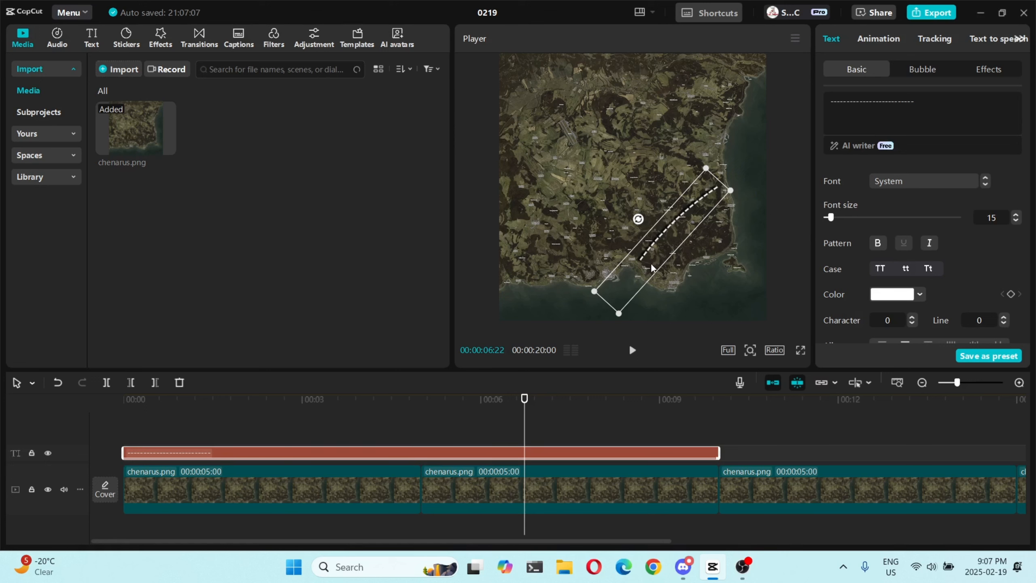
left_click_drag(650, 241, 666, 263)
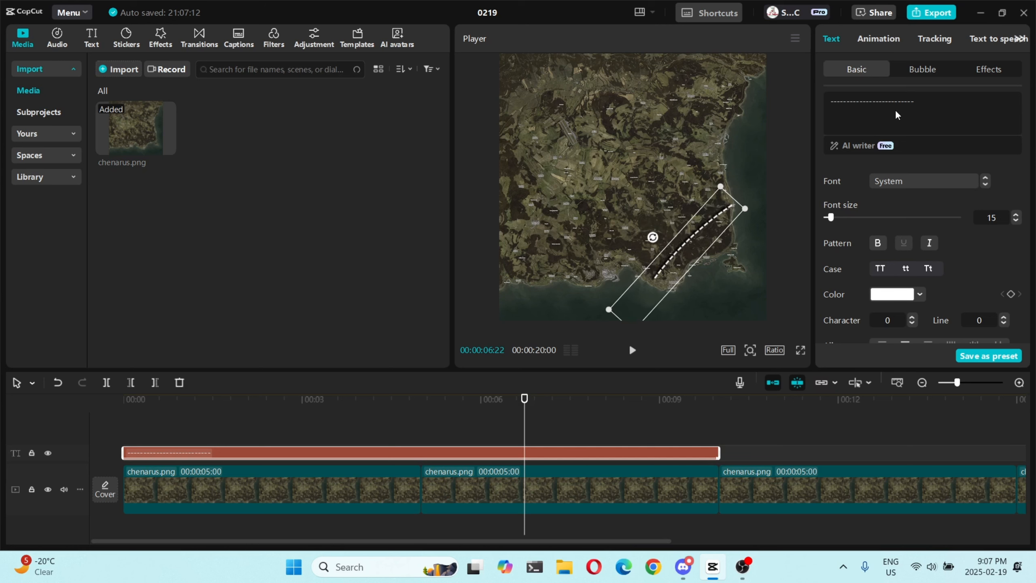
Step: Remove three dashes from the line's text and realign its upper end with the east coast
key("BackSpace")
key("BackSpace")
key("BackSpace")
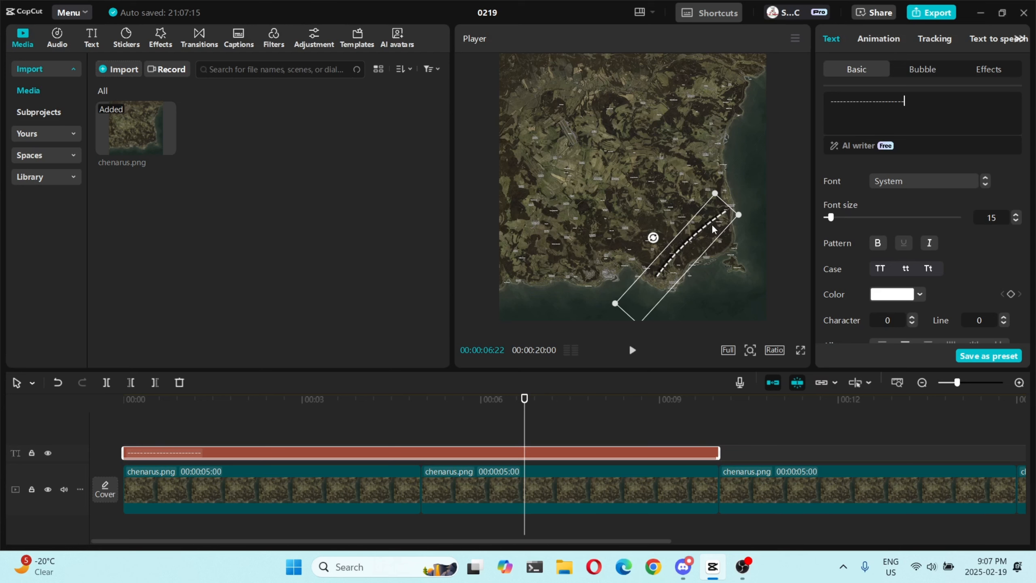
left_click_drag(715, 220, 718, 220)
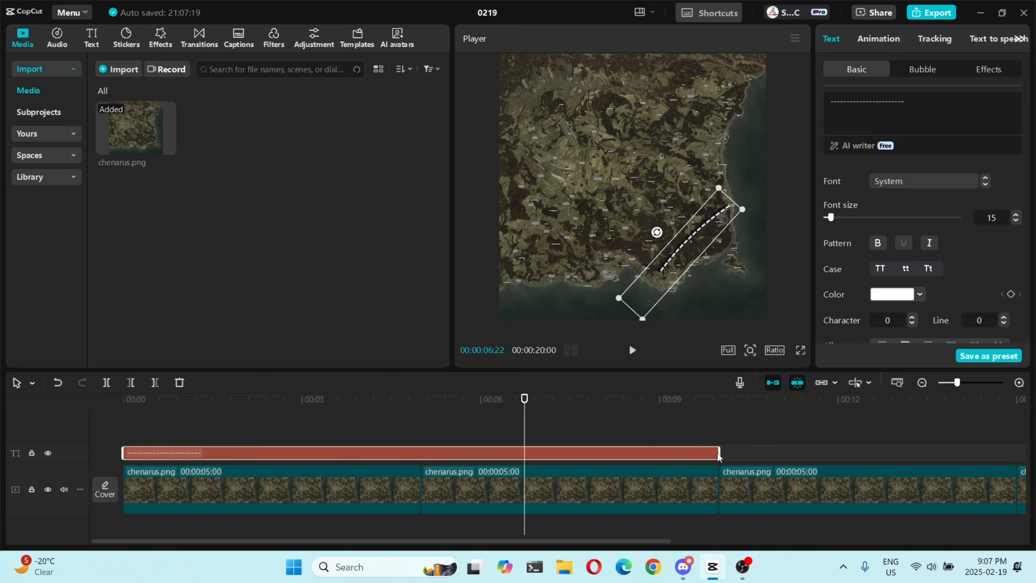
Step: Shorten the dashed text clip to end with the first map clip, and play it back from the start
left_click_drag(719, 455, 421, 462)
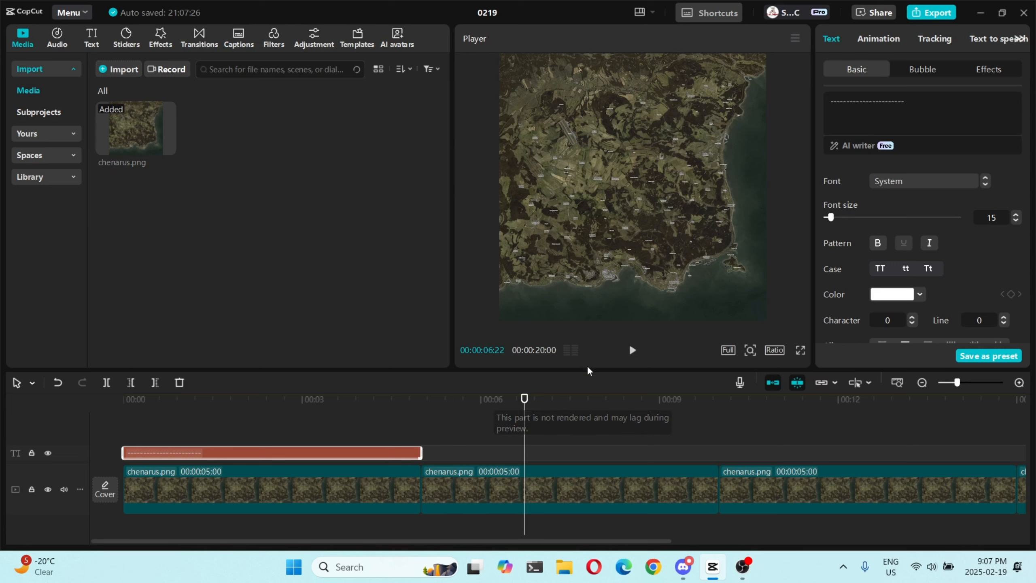
left_click_drag(488, 428, 100, 432)
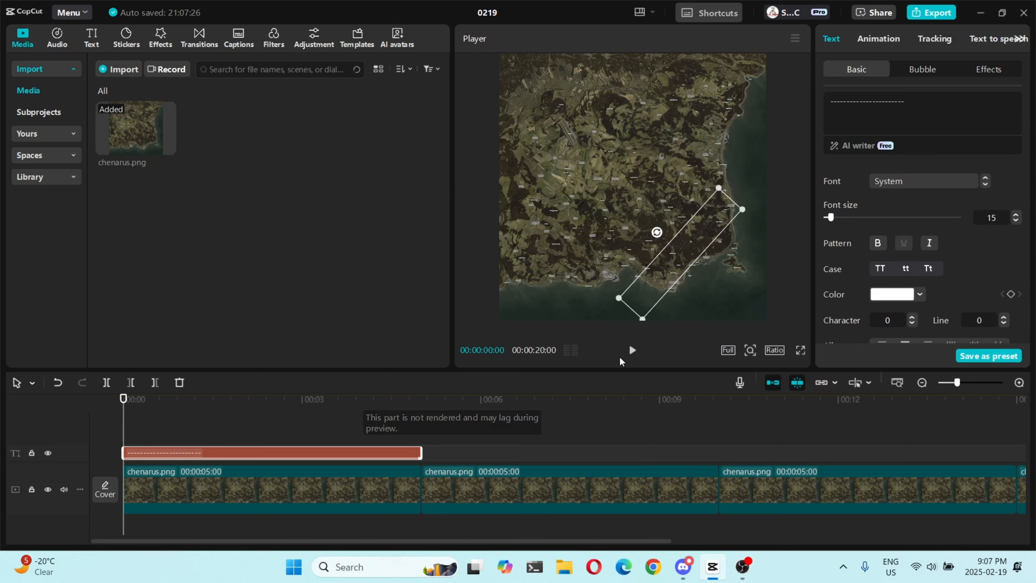
left_click(631, 352)
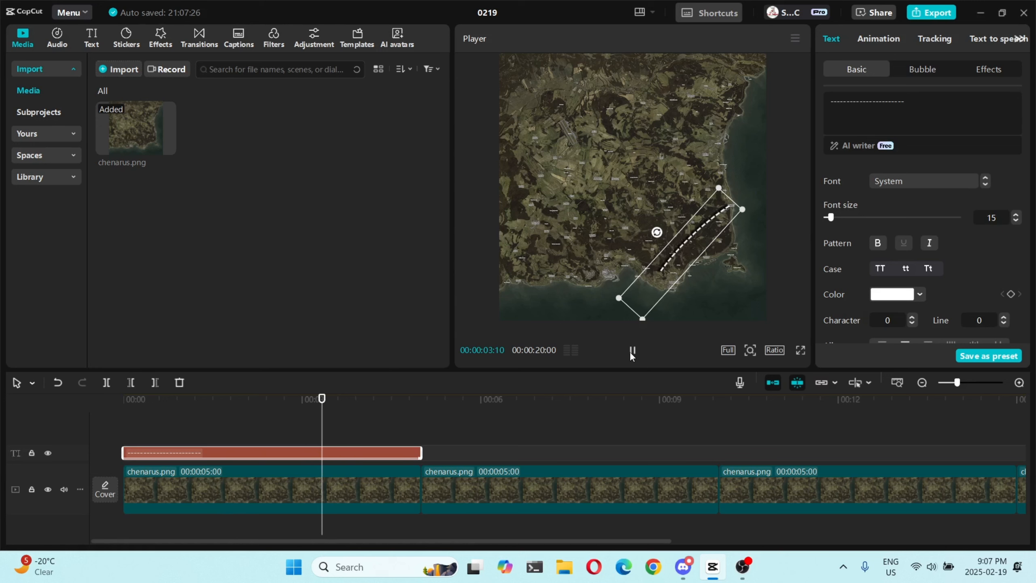
left_click(631, 350)
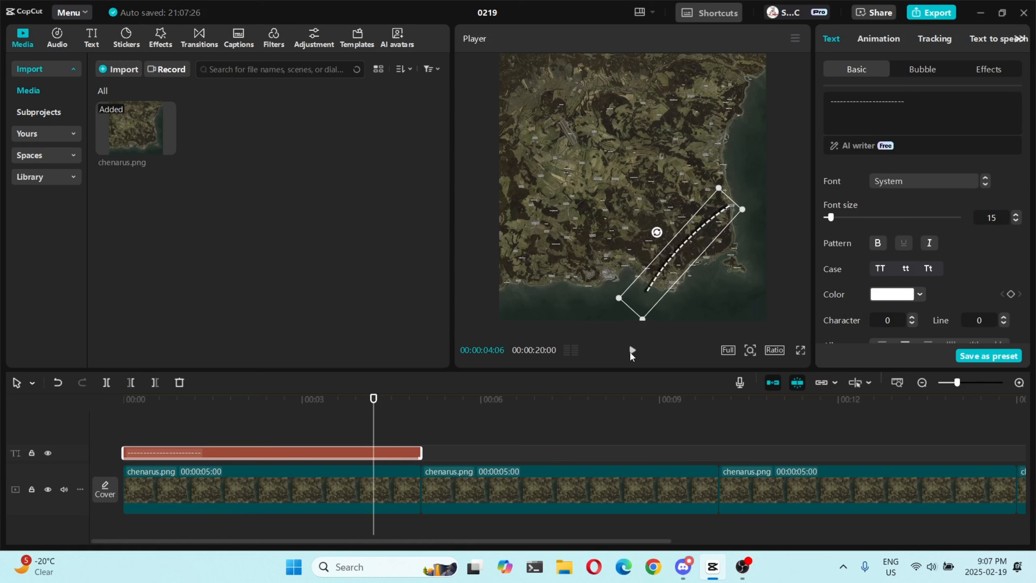
left_click(632, 350)
left_click(631, 350)
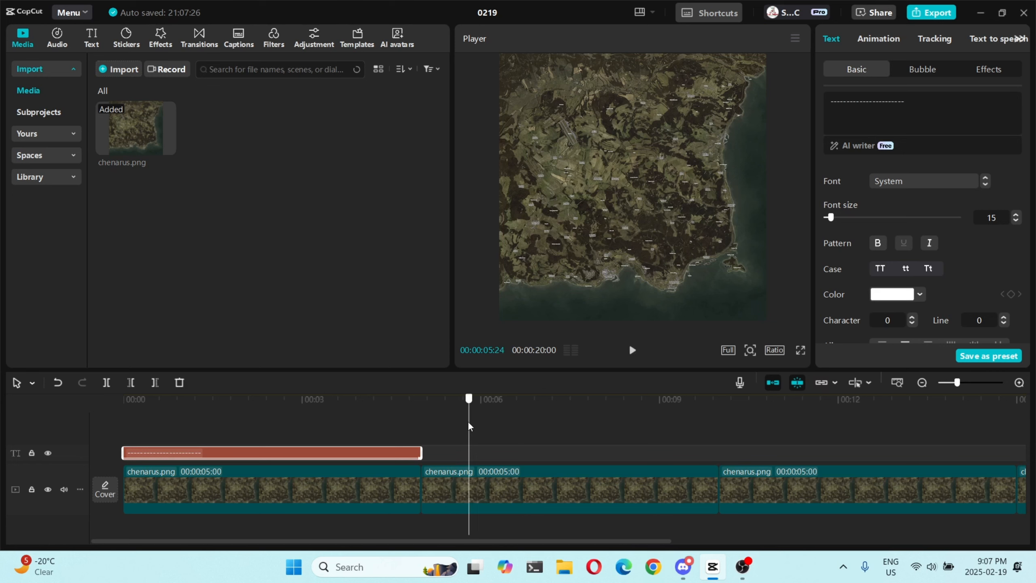
Step: Scale down and reposition the fully drawn line to span from the east coast to the south coast, and return the playhead to the start
left_click_drag(466, 421, 414, 422)
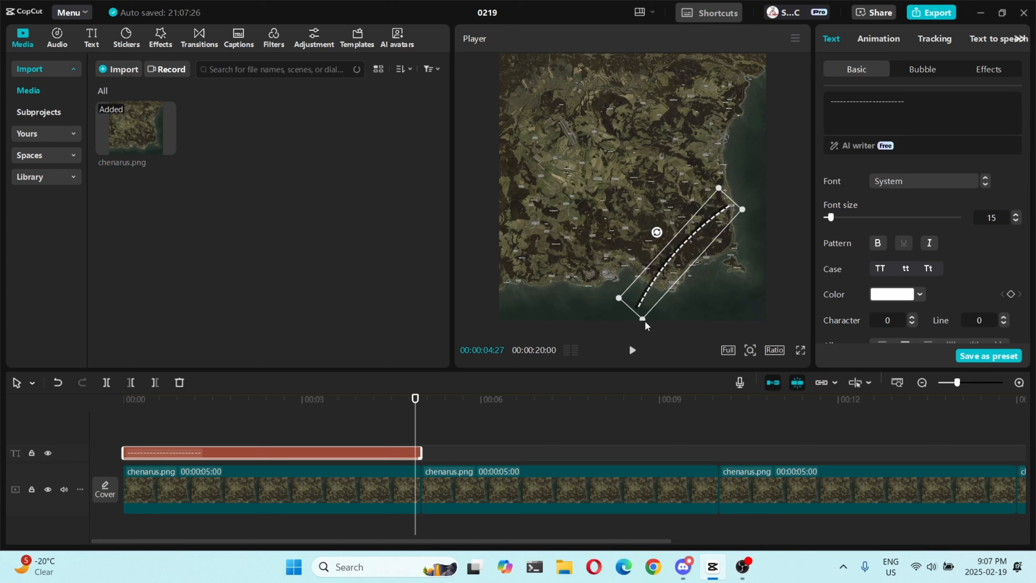
left_click_drag(644, 317, 689, 249)
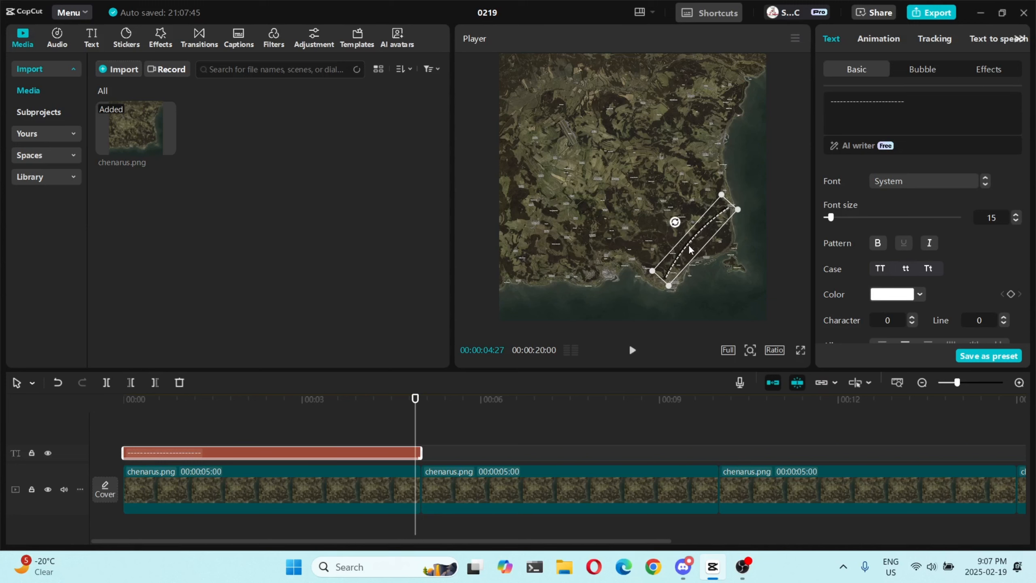
left_click(779, 247)
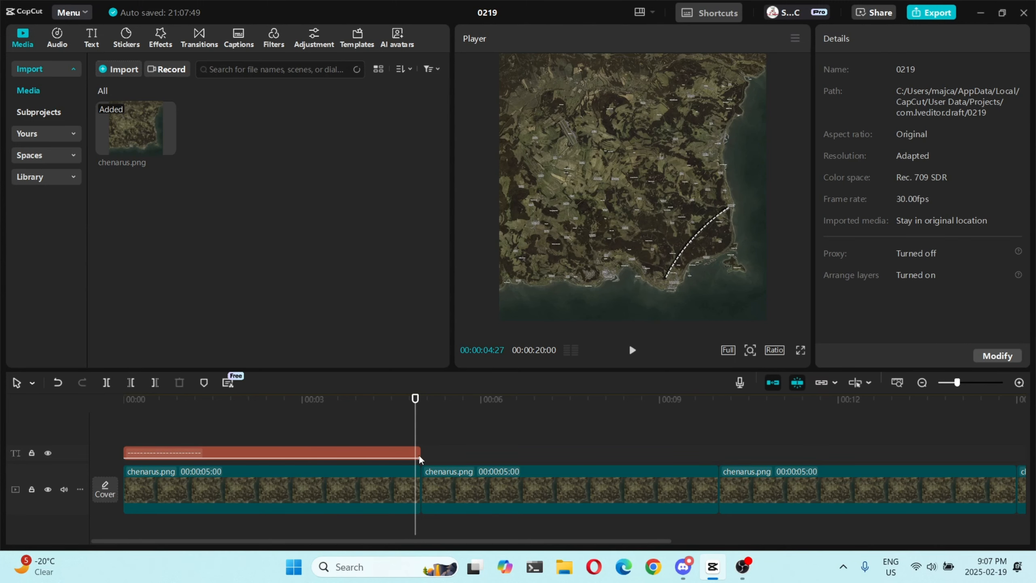
left_click_drag(416, 428, 123, 435)
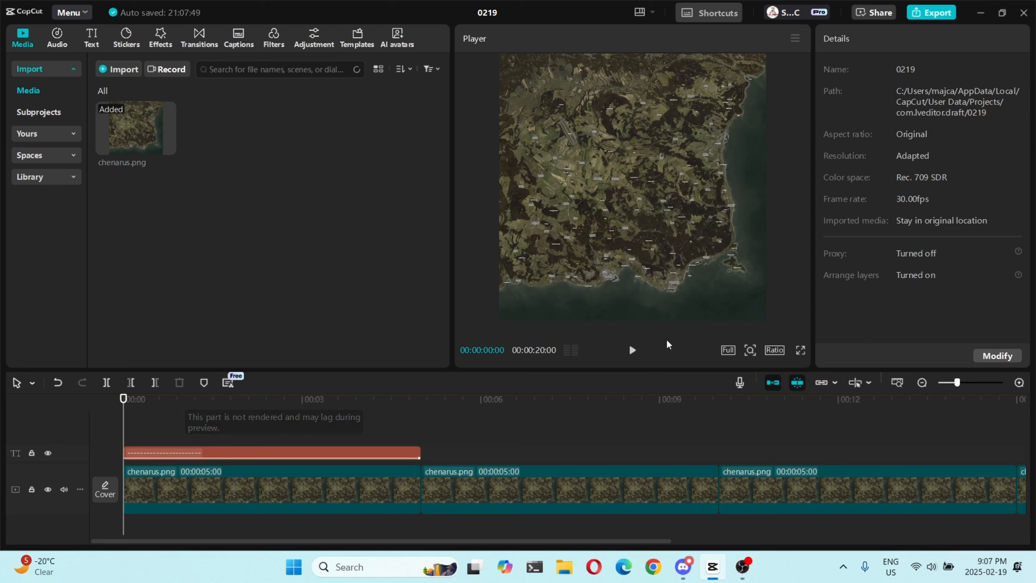
Step: Play back the first line's animation, and paste a copy of its dashed text clip over the second map clip
left_click(632, 350)
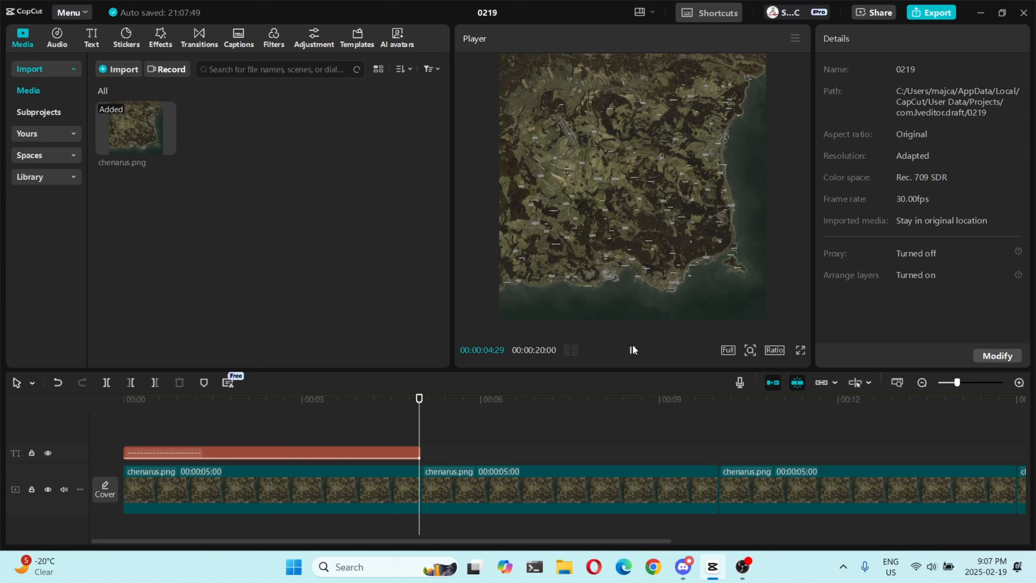
left_click(632, 349)
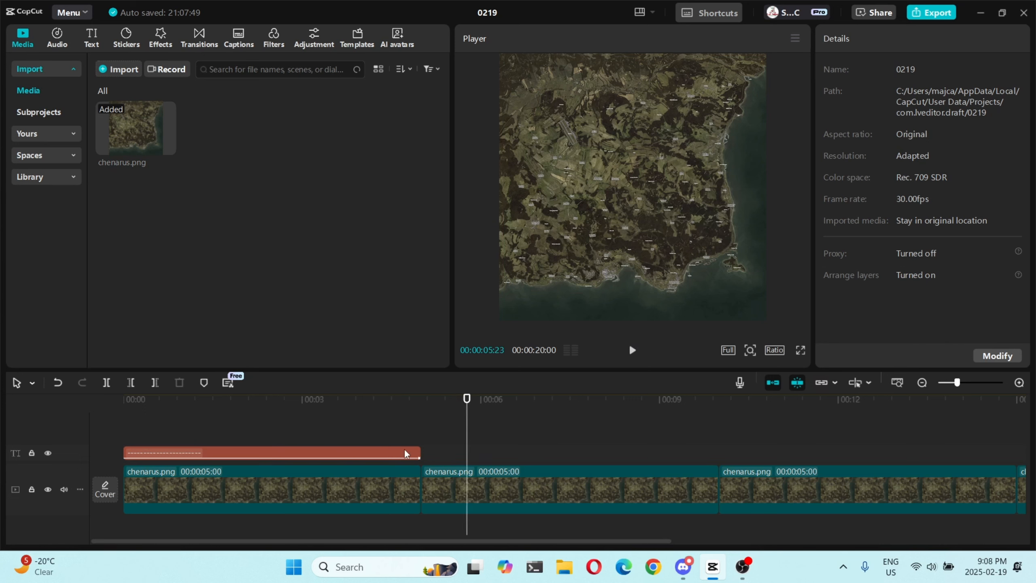
left_click(385, 455)
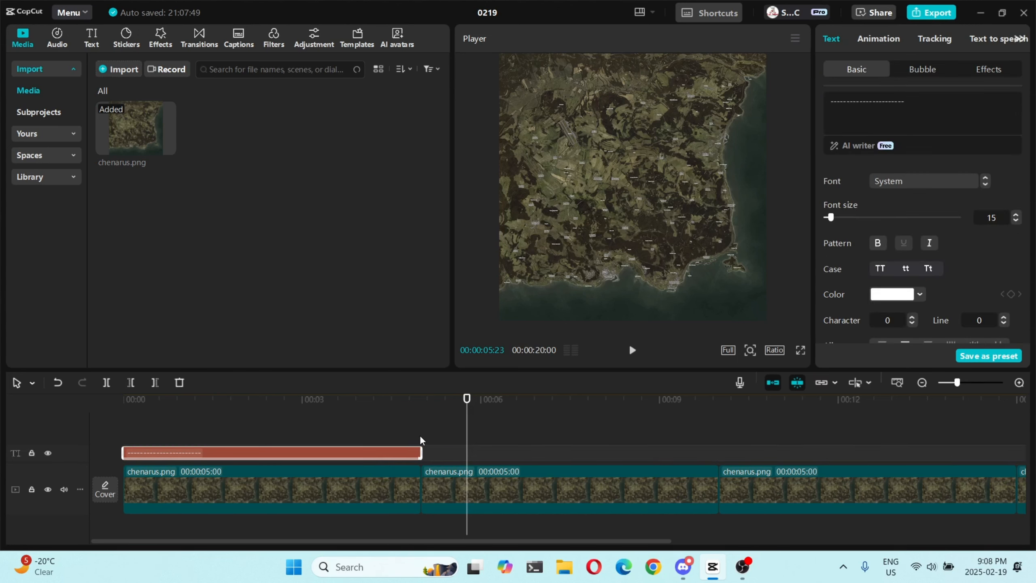
left_click(469, 447)
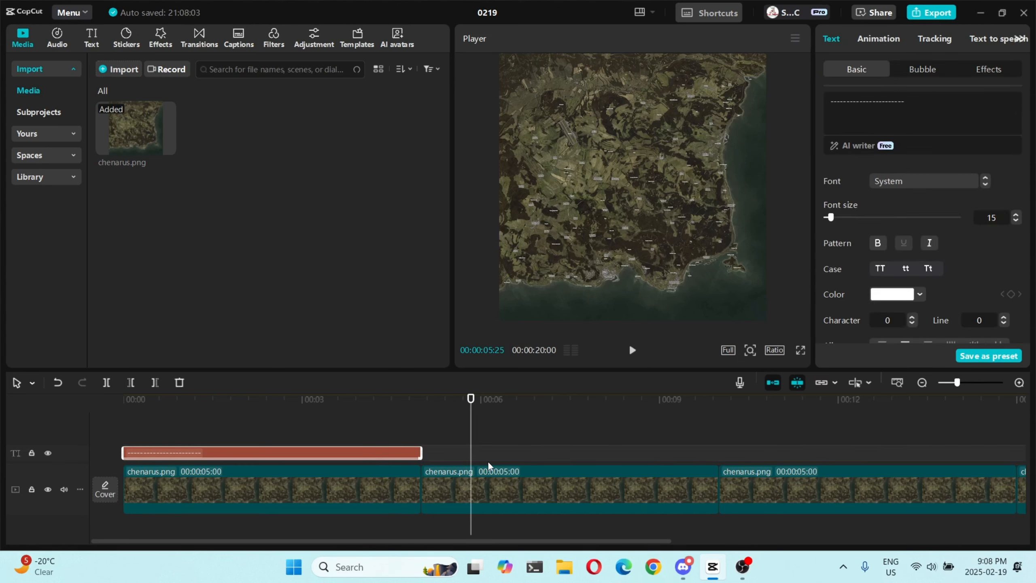
key("ctrl+v")
left_click_drag(548, 450, 447, 427)
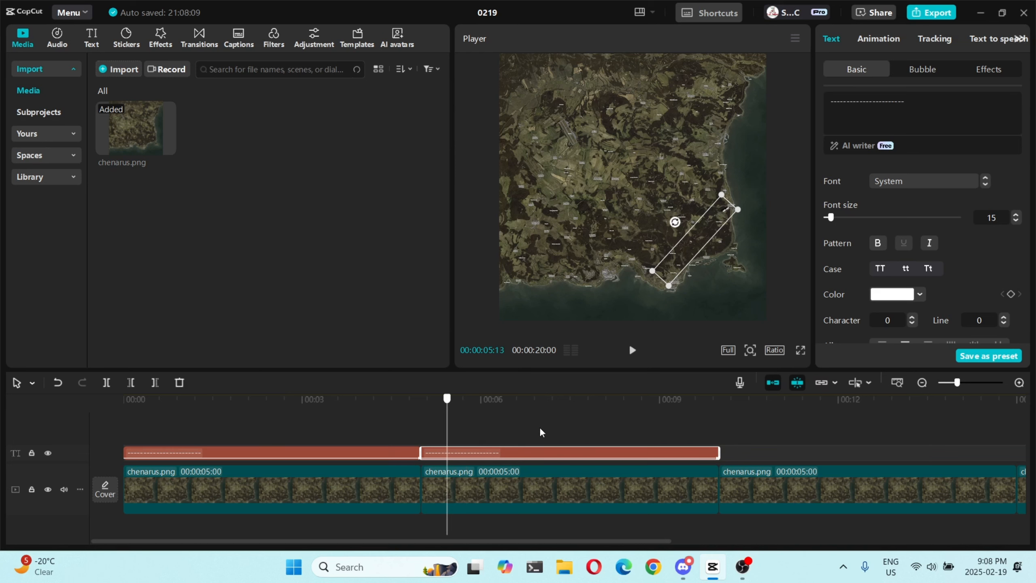
Step: Move and rotate the copied line to run west along the south coast from the first line's end, and set its curve strength to -127°
left_click_drag(714, 434, 713, 436)
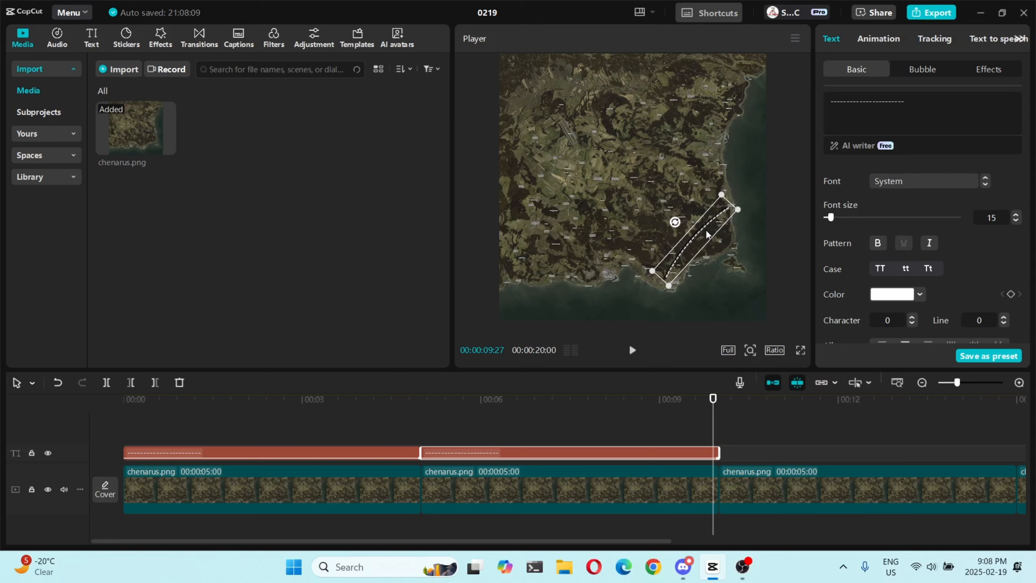
left_click_drag(707, 232, 613, 265)
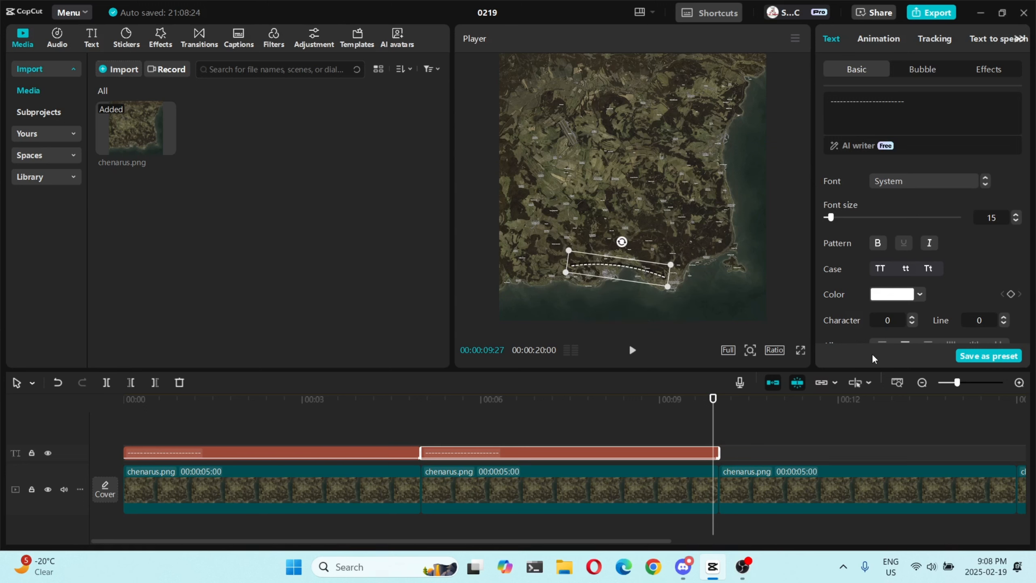
scroll(867, 291, "down", 10)
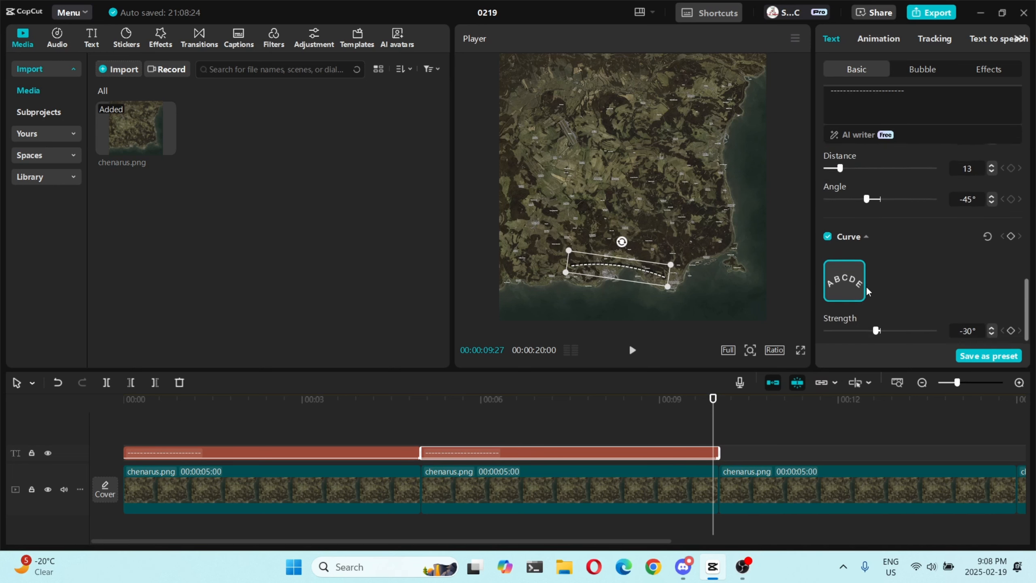
left_click_drag(877, 325, 860, 325)
Step: Play back the two line animations from the start of the timeline
left_click_drag(697, 425, 109, 446)
left_click(633, 350)
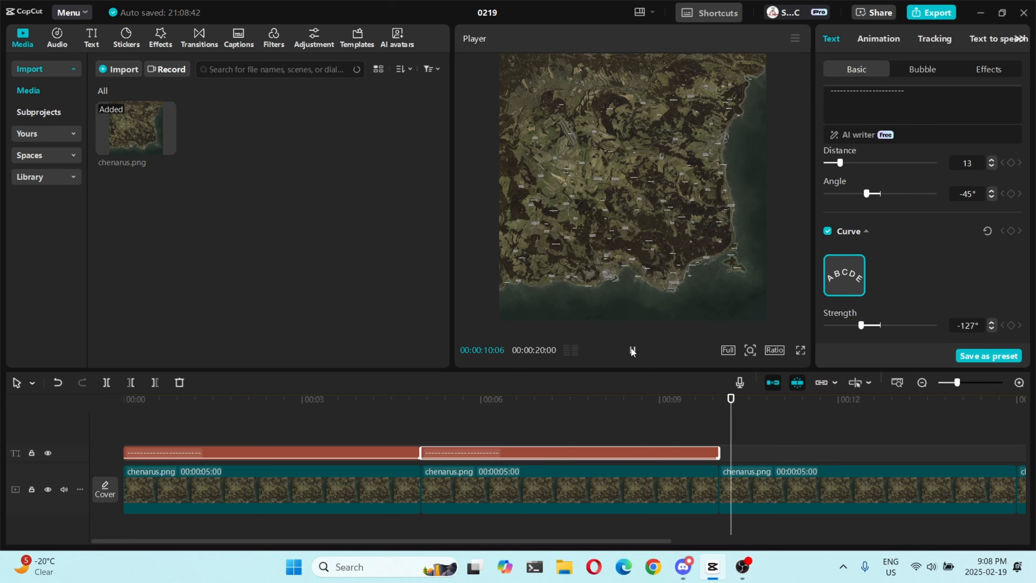
left_click(631, 350)
Step: Copy the second dashed text clip and place the copy over the third map clip
left_click(686, 408)
left_click(649, 262)
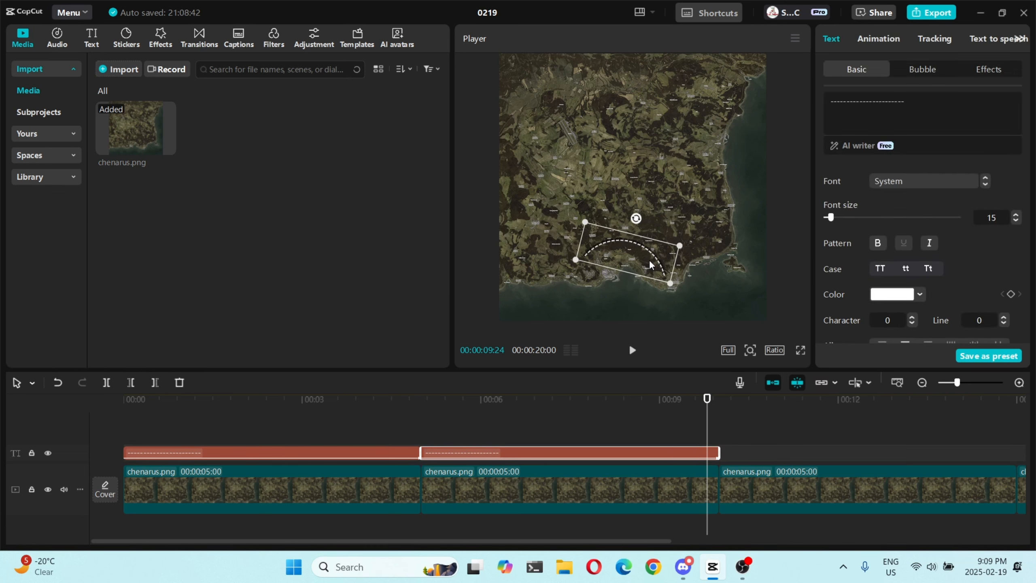
left_click(757, 415)
left_click(758, 415)
key("ctrl+v")
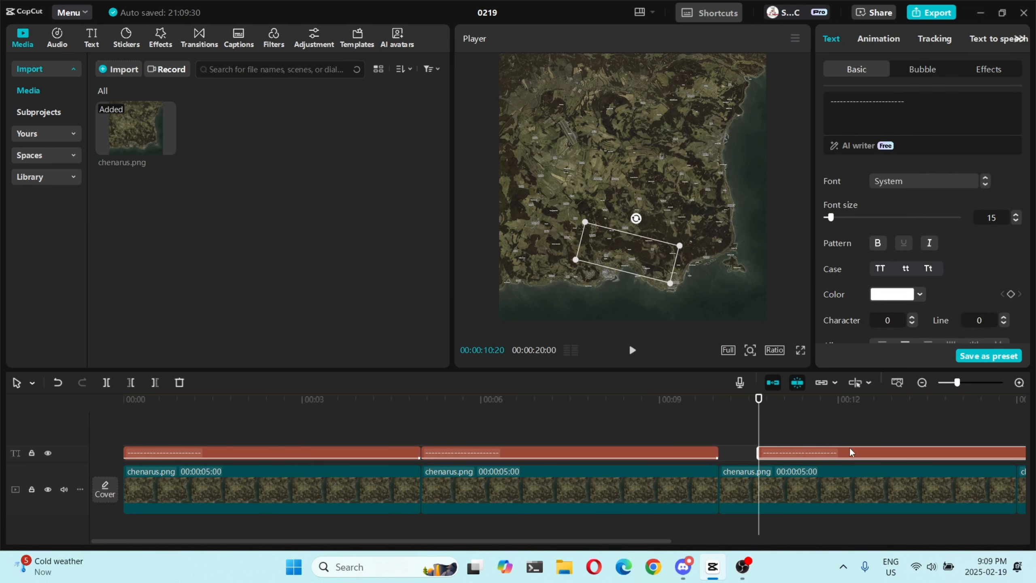
left_click_drag(850, 450, 814, 453)
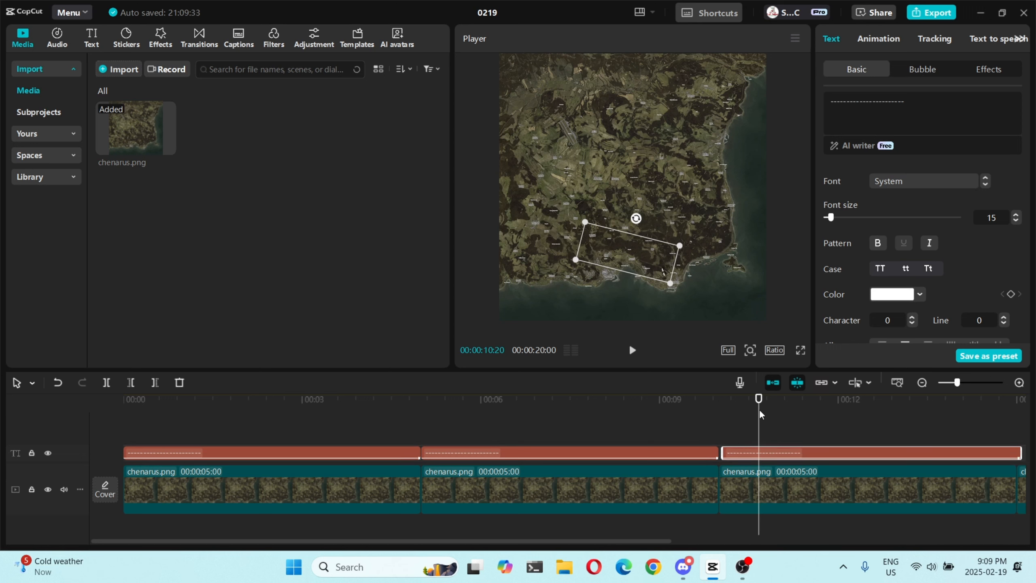
Step: Move the fully drawn third line so it starts at the western end of the second line
left_click_drag(759, 408, 712, 416)
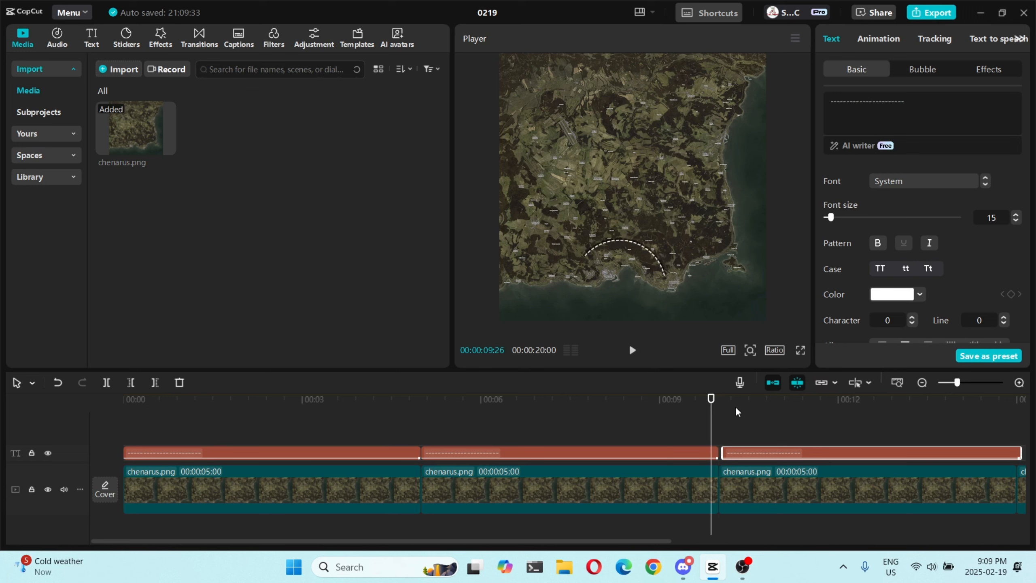
left_click_drag(709, 426, 855, 435)
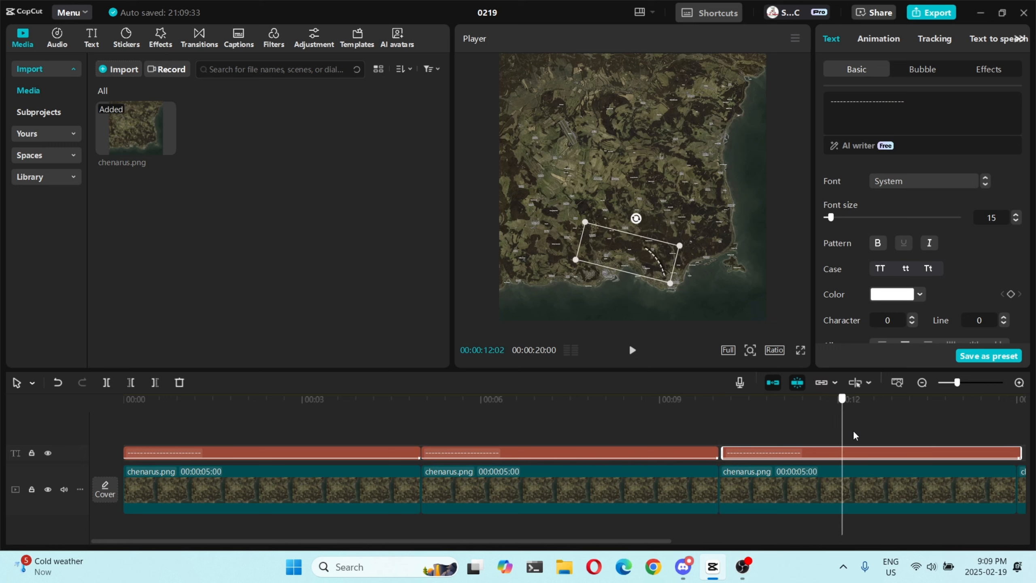
left_click_drag(923, 436, 1019, 437)
left_click_drag(457, 471, 452, 471)
left_click_drag(622, 251, 541, 225)
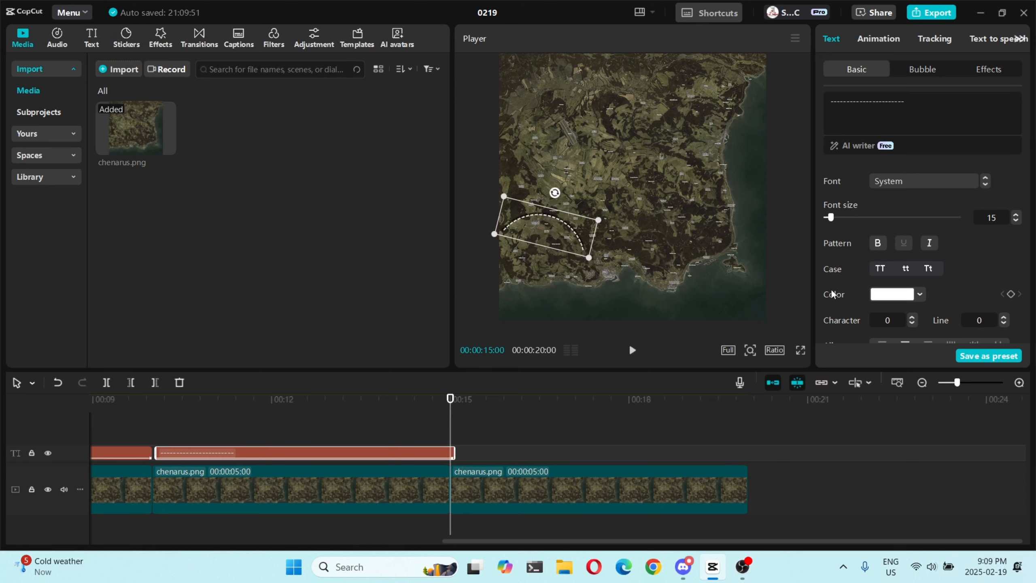
Step: Flatten the third line's curve, and rotate and lengthen it to run north towards the northwest airfield
scroll(941, 273, "down", 15)
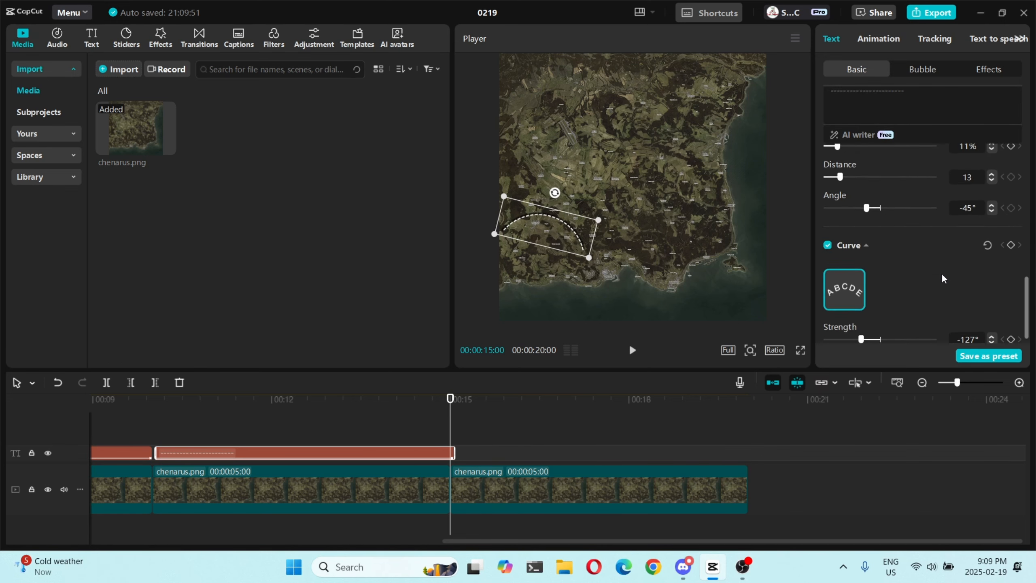
left_click_drag(861, 325, 878, 325)
left_click_drag(553, 199, 591, 198)
Step: Play back all three line animations from the start of the timeline
left_click(449, 421)
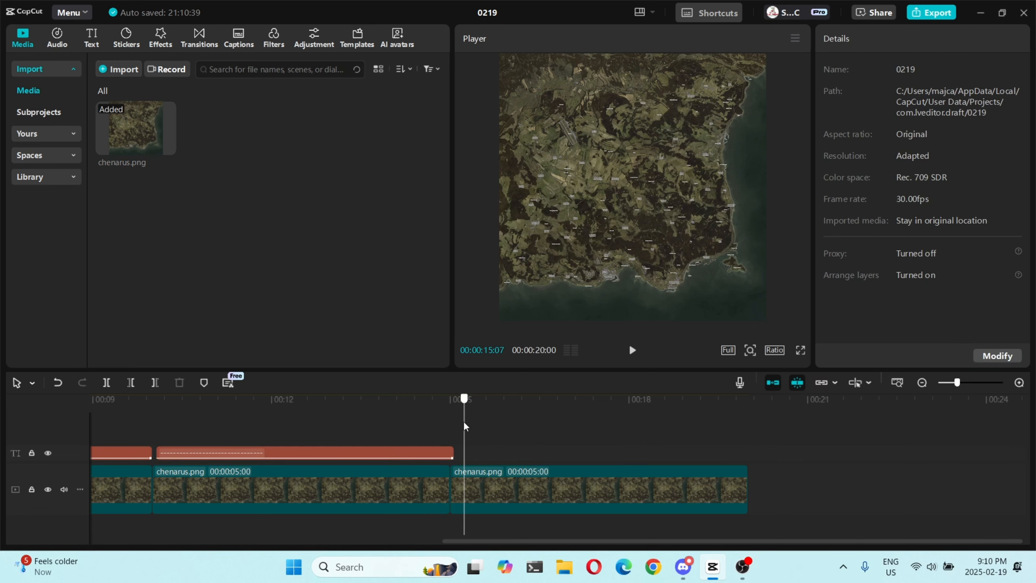
key("Home")
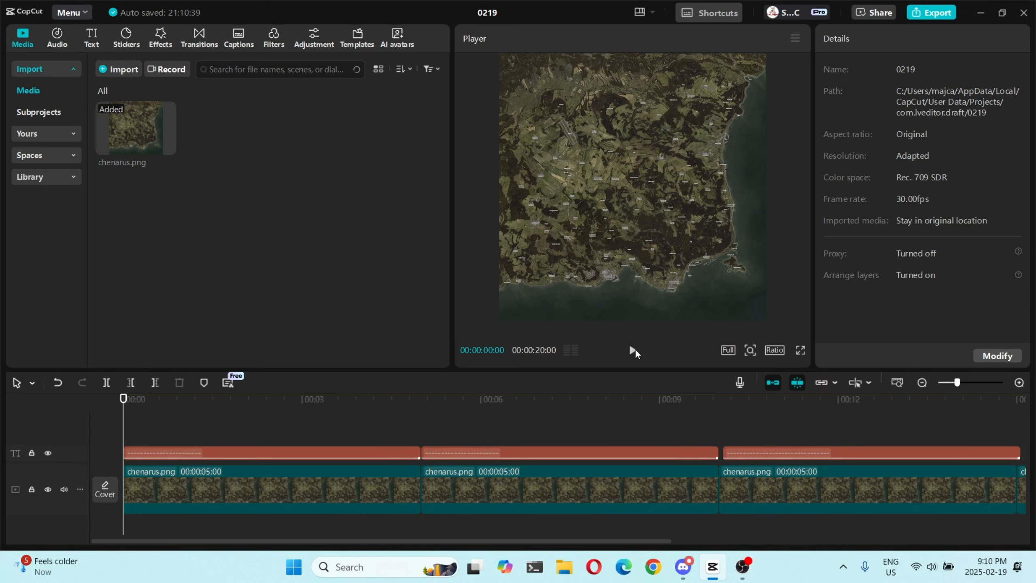
left_click(633, 351)
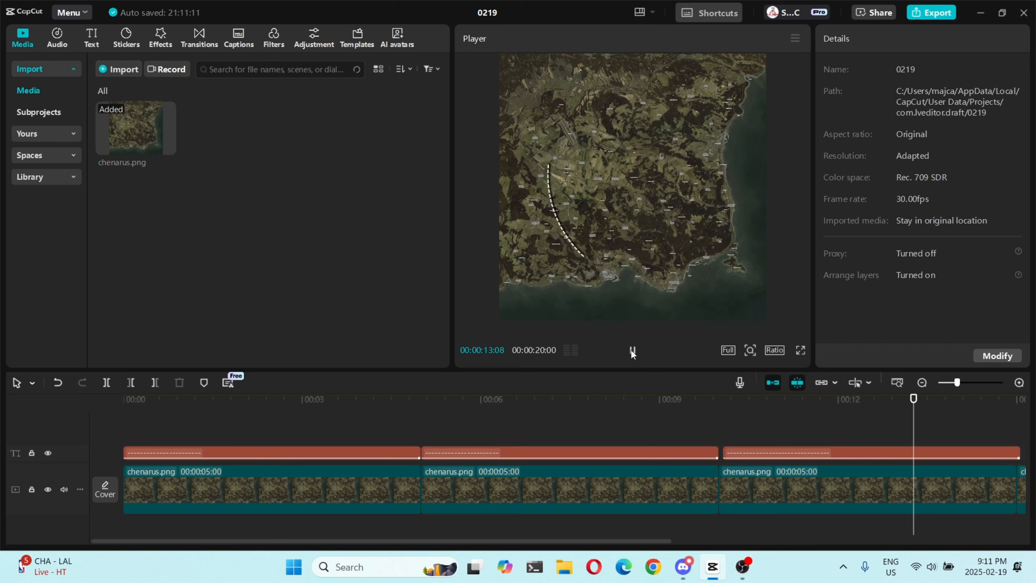
left_click(632, 349)
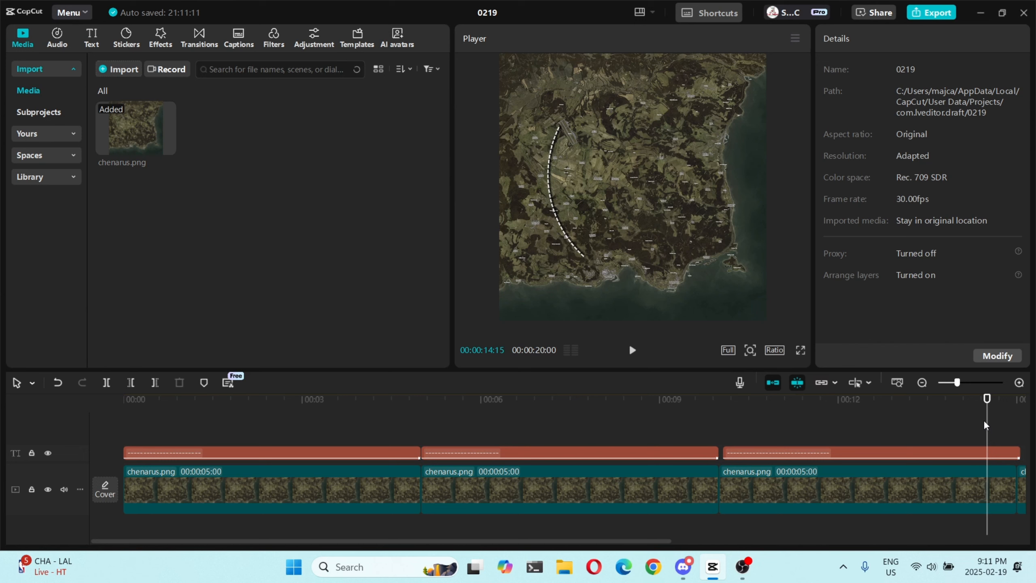
Step: Extend the first dashed text clip to the end of the second map clip, and move the third text clip to a separate track starting with the third map clip
left_click_drag(986, 424, 473, 453)
left_click(411, 453)
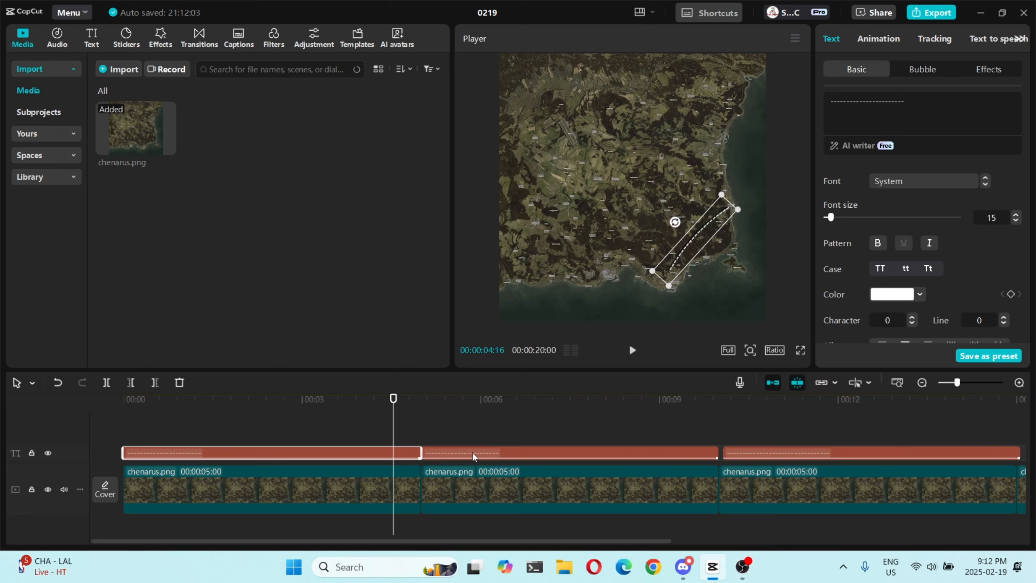
left_click_drag(406, 452, 716, 461)
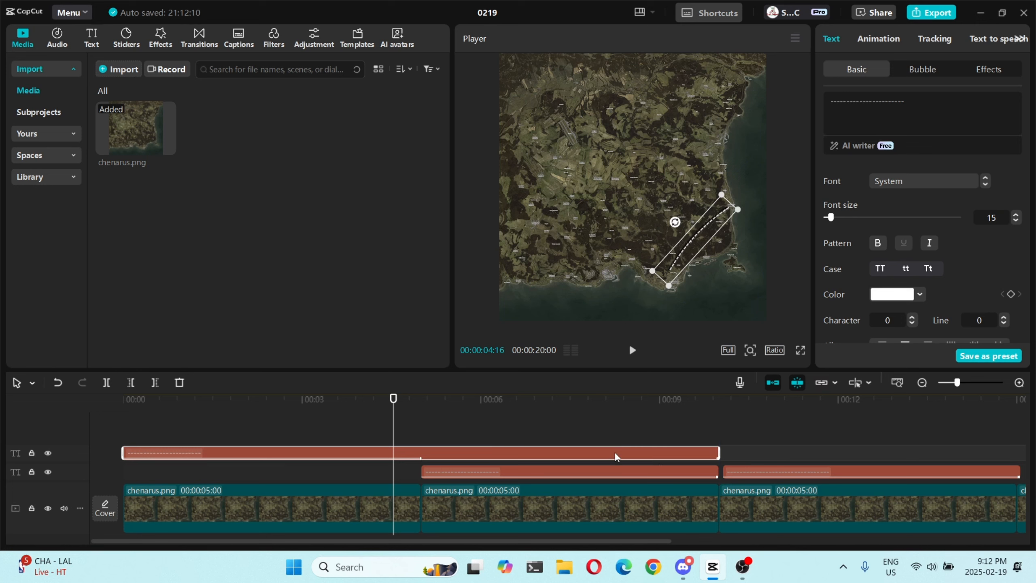
left_click(859, 431)
left_click_drag(869, 471, 864, 437)
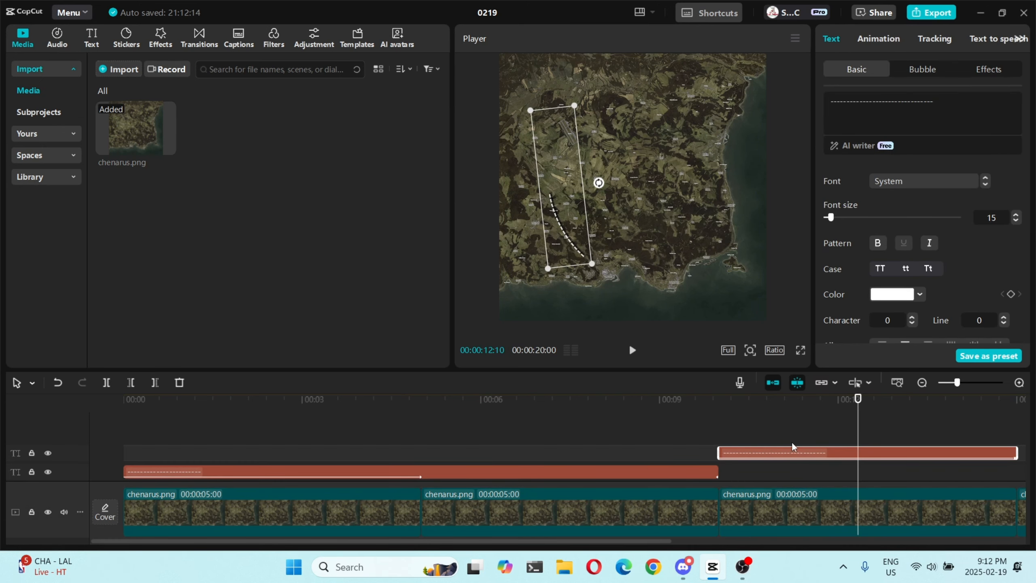
Step: Play back the sequence from the start to check how long the first line stays on the map
left_click_drag(858, 427, 120, 441)
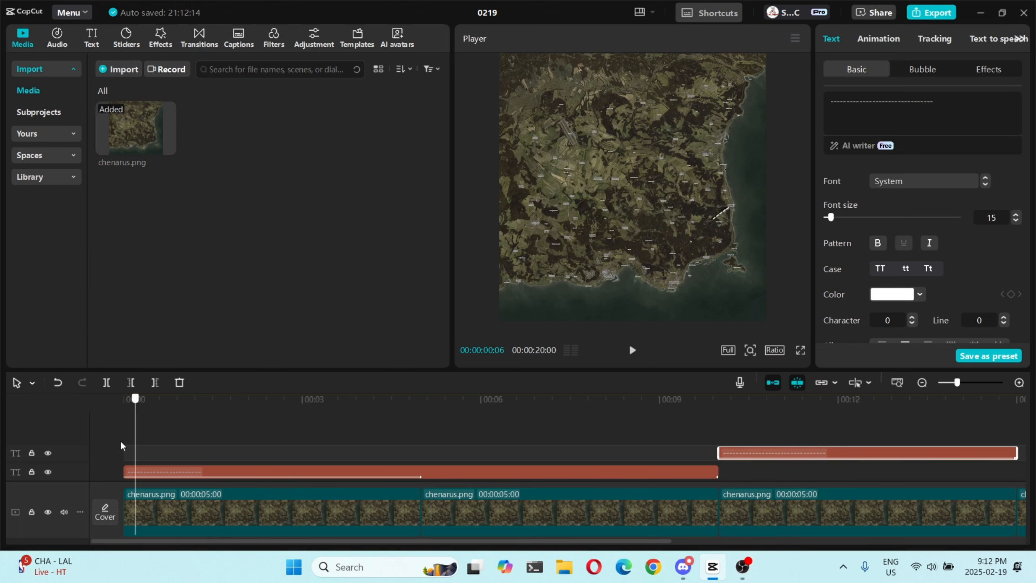
left_click(630, 352)
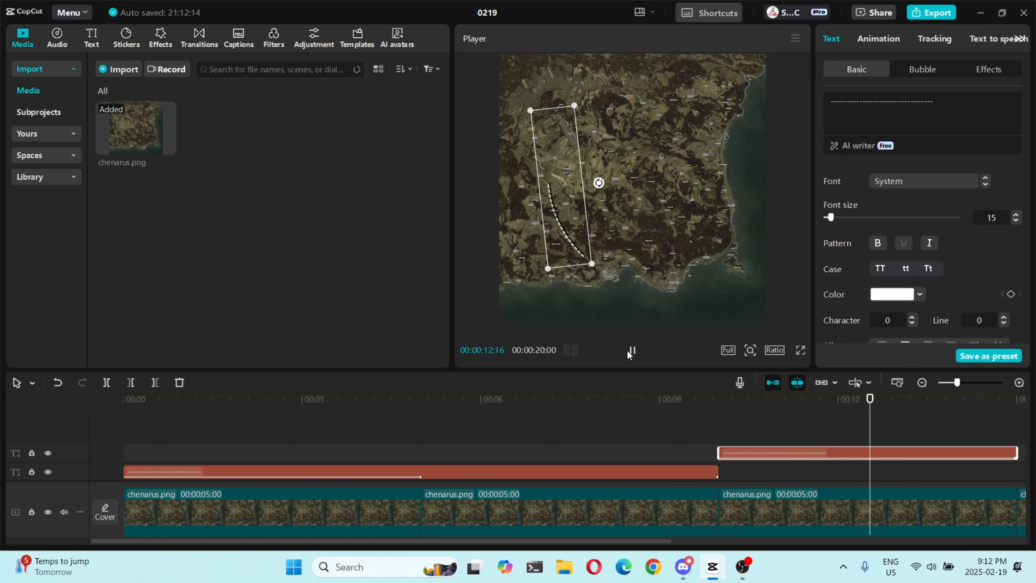
left_click(631, 350)
Step: Extend the first dashed text clip to the end of the third map clip, and play the sequence from the start
left_click(717, 470)
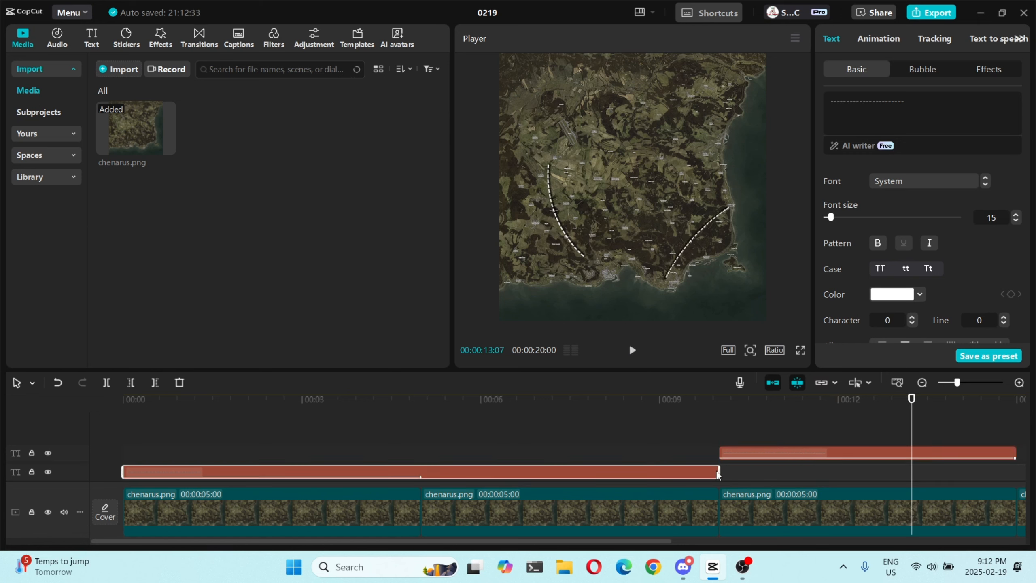
left_click_drag(719, 475, 490, 488)
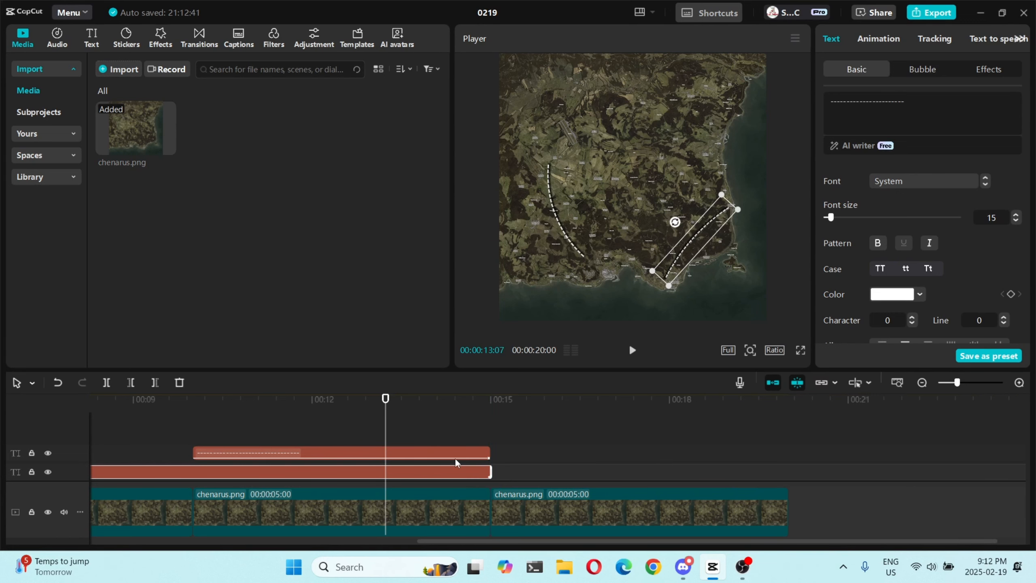
key("Home")
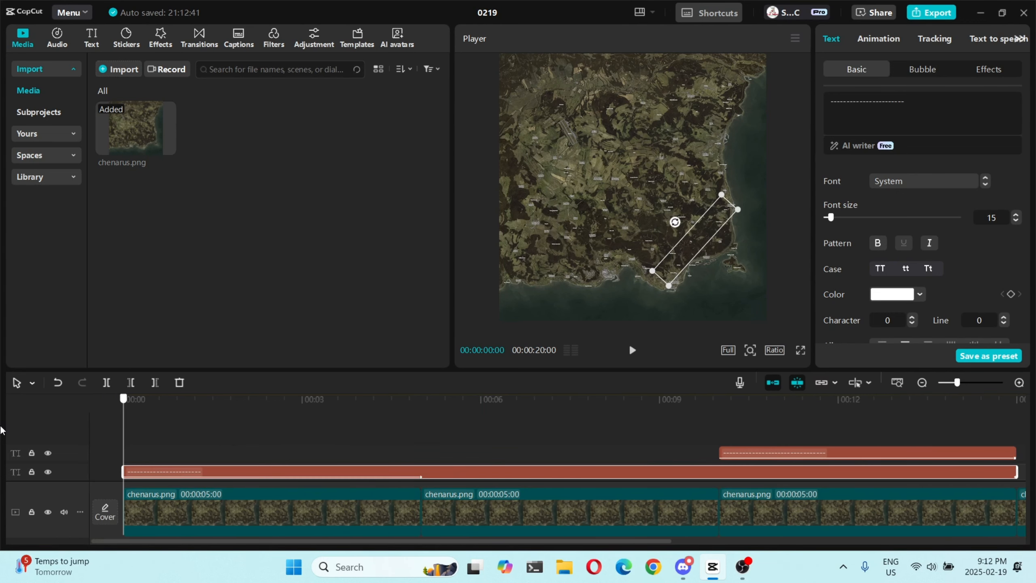
left_click(141, 417)
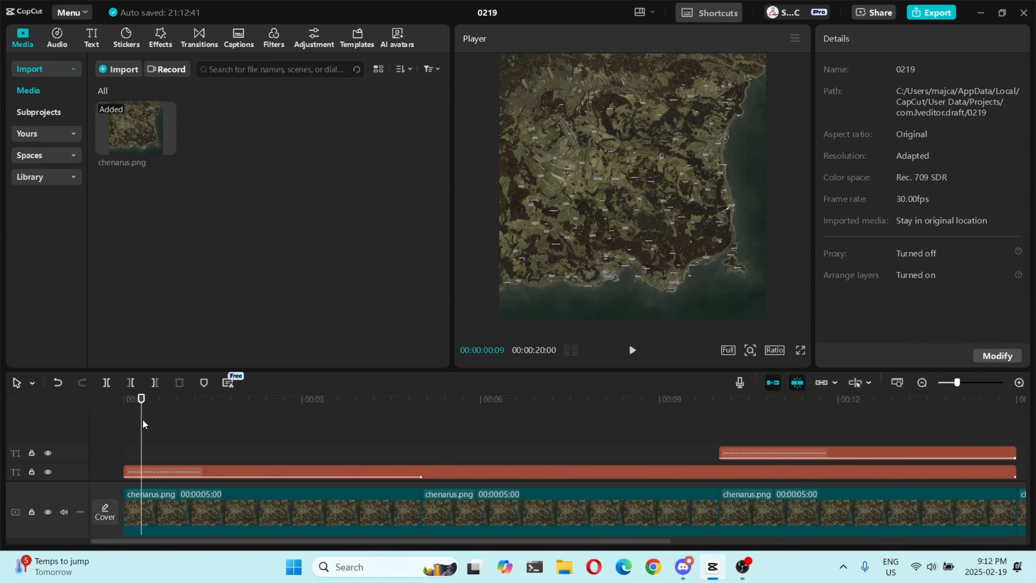
left_click_drag(142, 421, 96, 427)
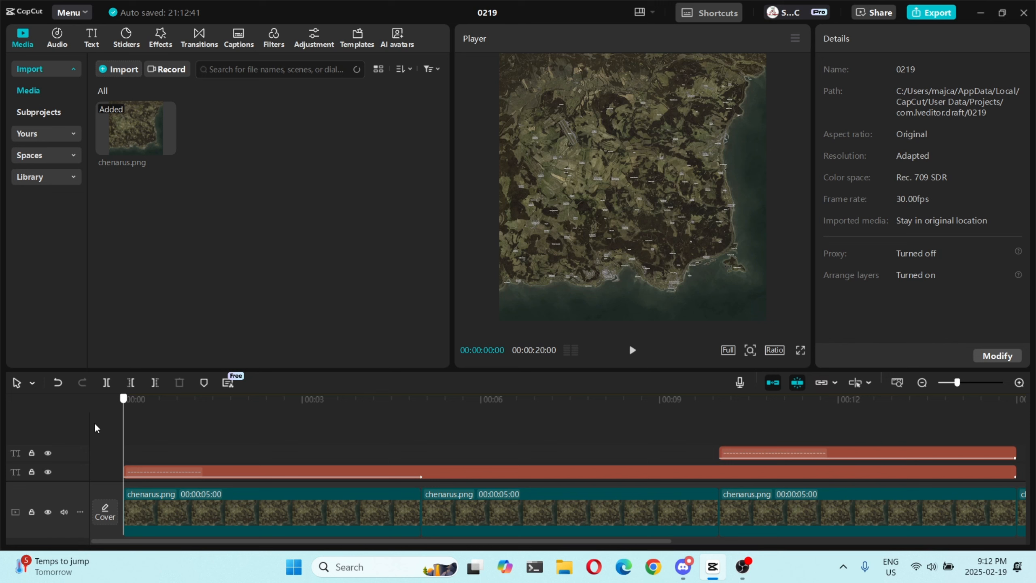
left_click(631, 350)
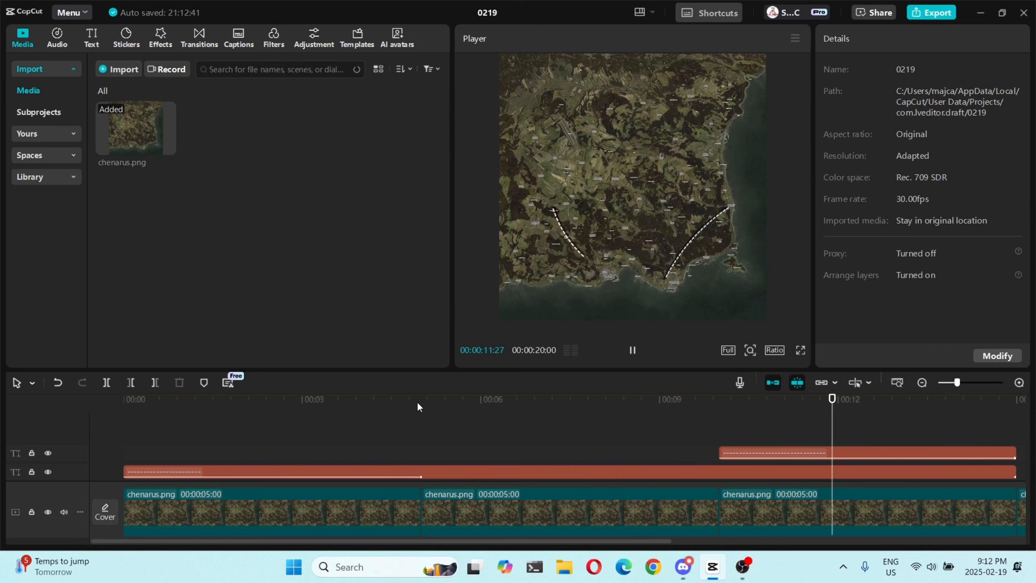
Step: Extend the second dashed text clip to the end of the third map clip
left_click(417, 401)
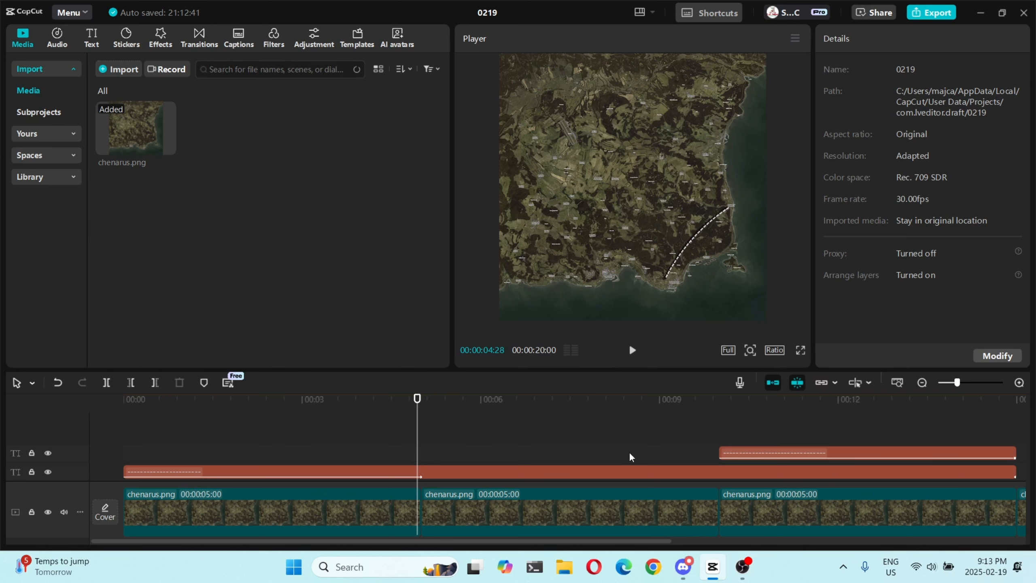
left_click(651, 474)
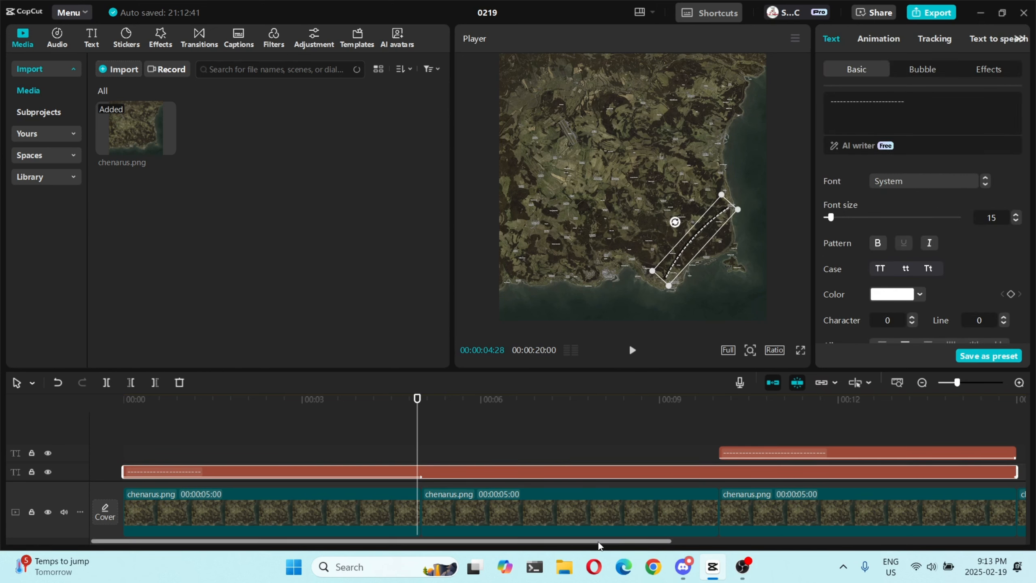
left_click_drag(598, 542, 650, 548)
key("ctrl+v")
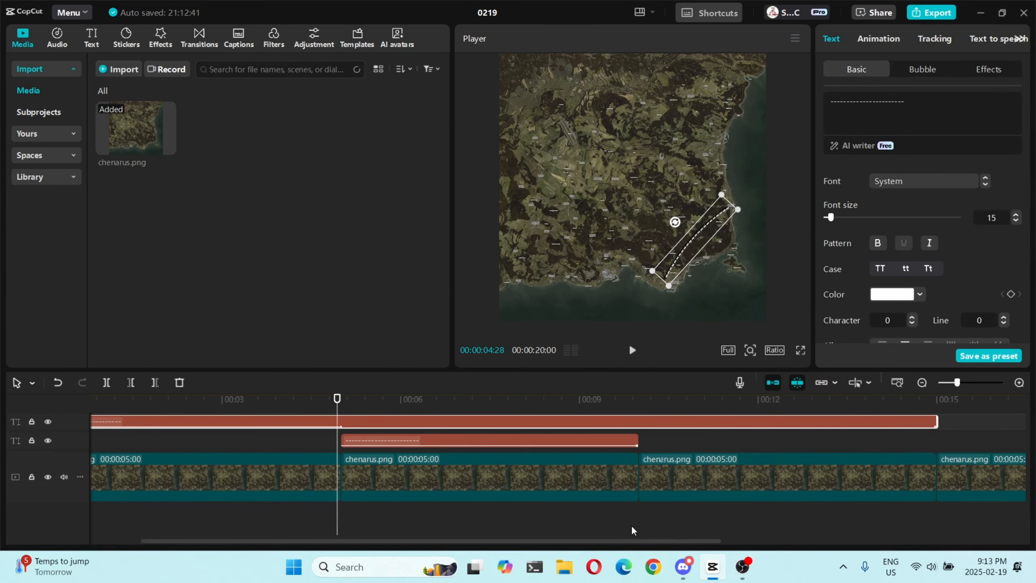
scroll(605, 501, "up", 1)
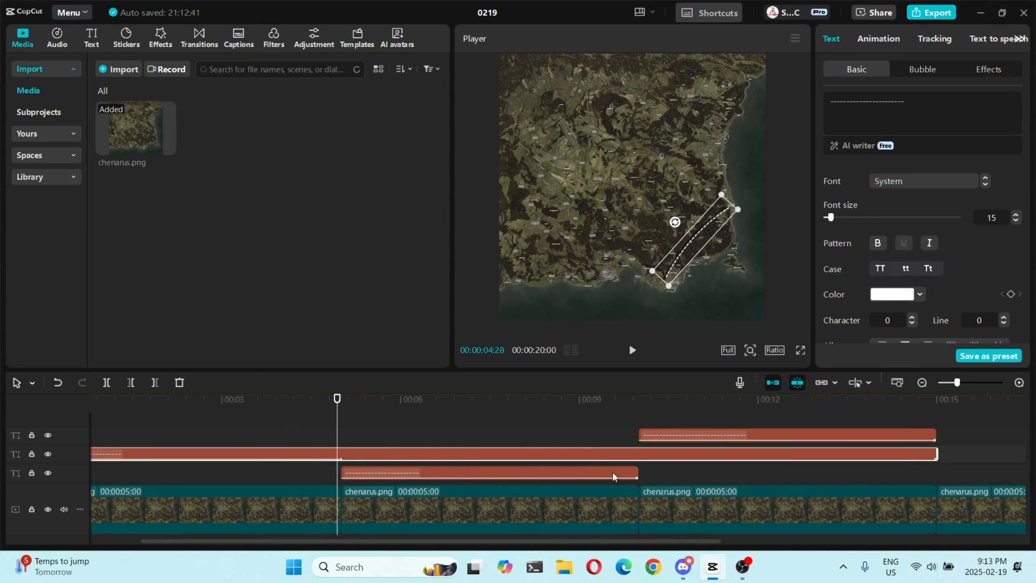
left_click(634, 473)
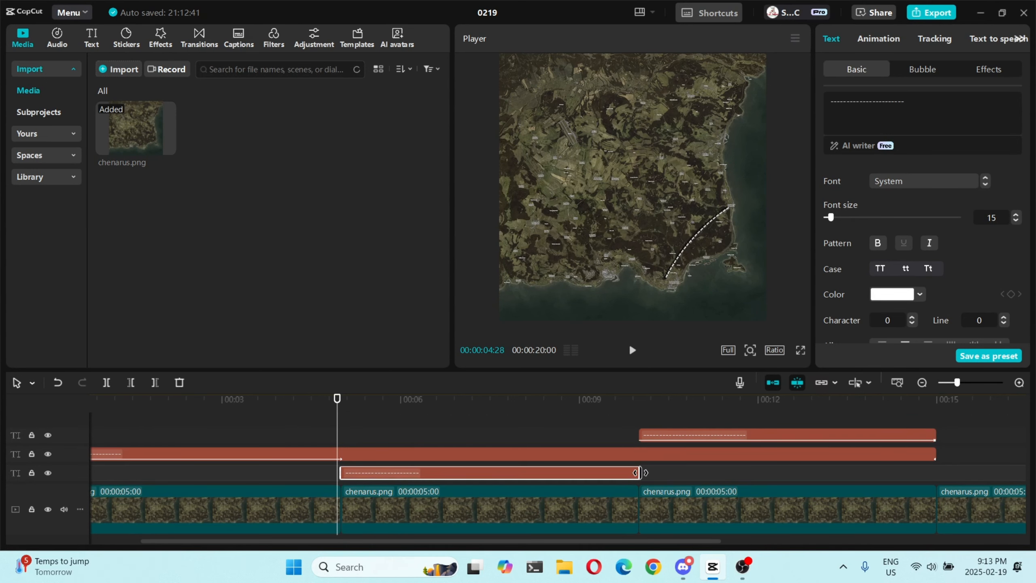
left_click_drag(638, 472, 930, 484)
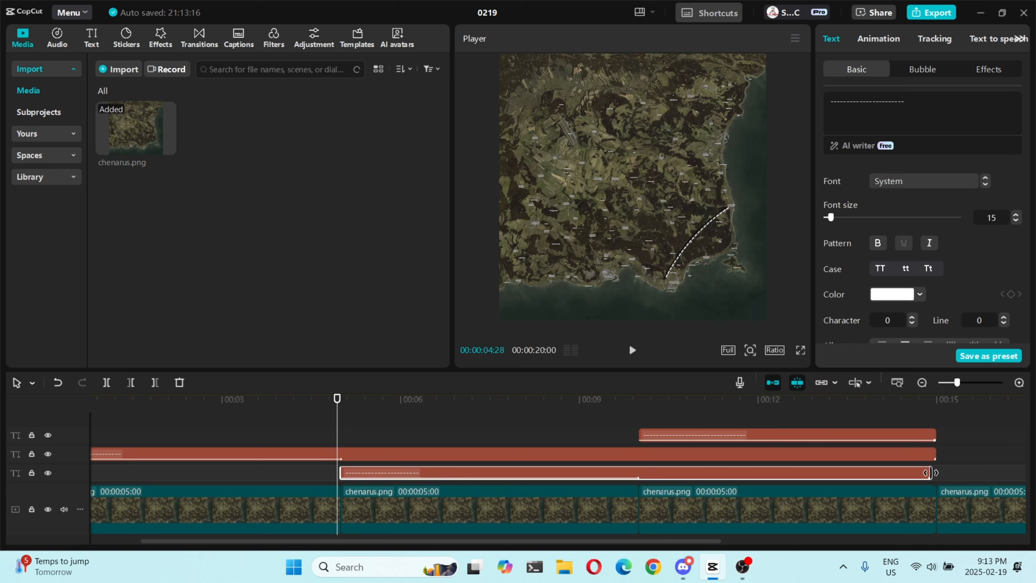
left_click(934, 456)
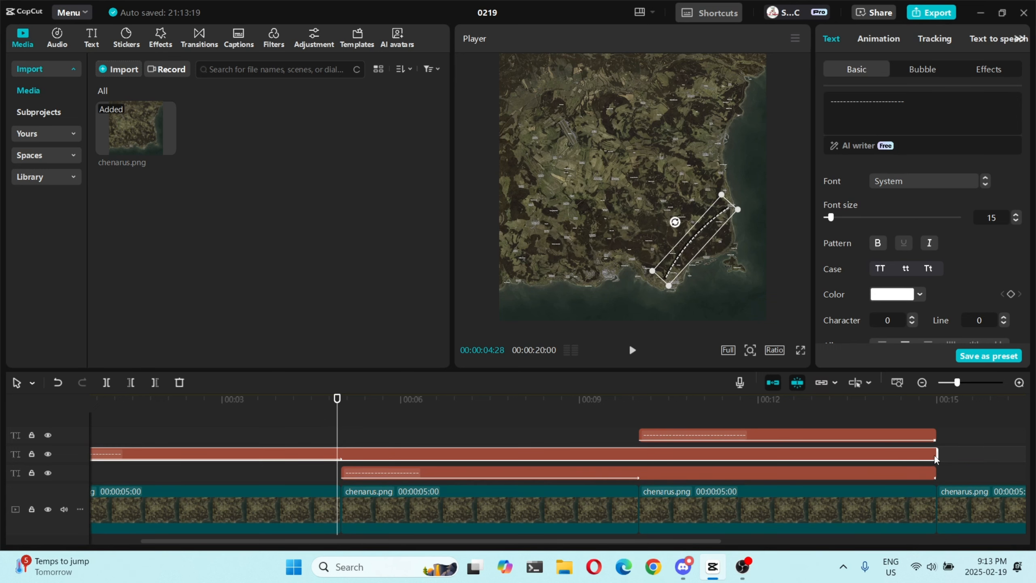
left_click_drag(935, 450, 929, 436)
left_click(926, 434)
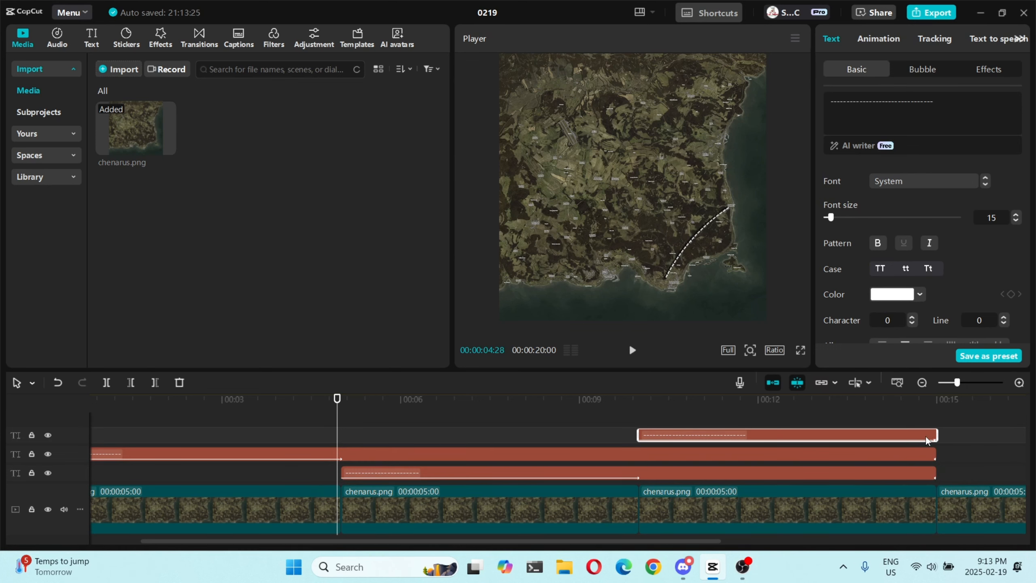
Step: Scrub through the second line's animation and play the sequence from the start to check that the lines stay on the map
left_click(431, 413)
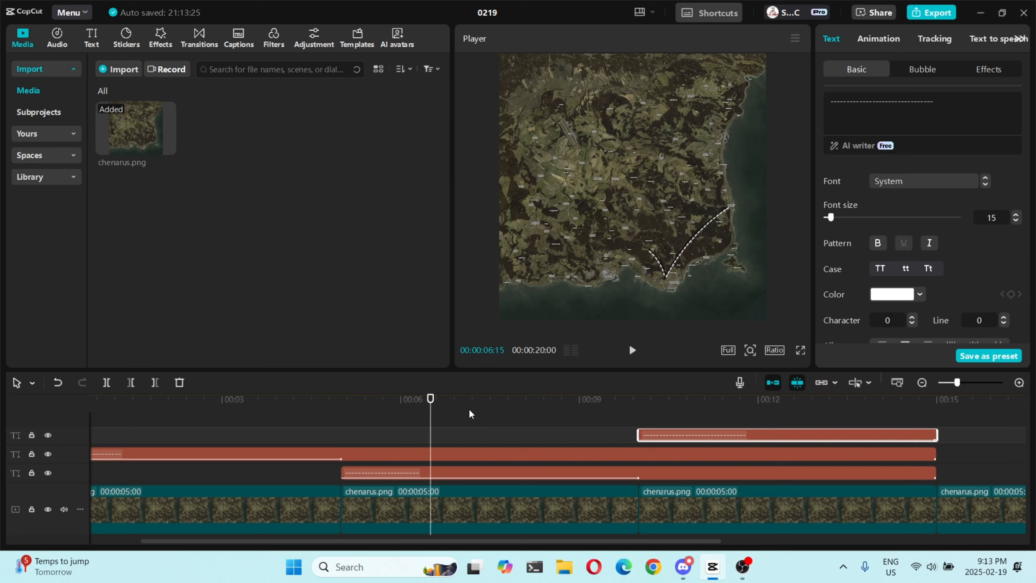
left_click(644, 413)
left_click(618, 436)
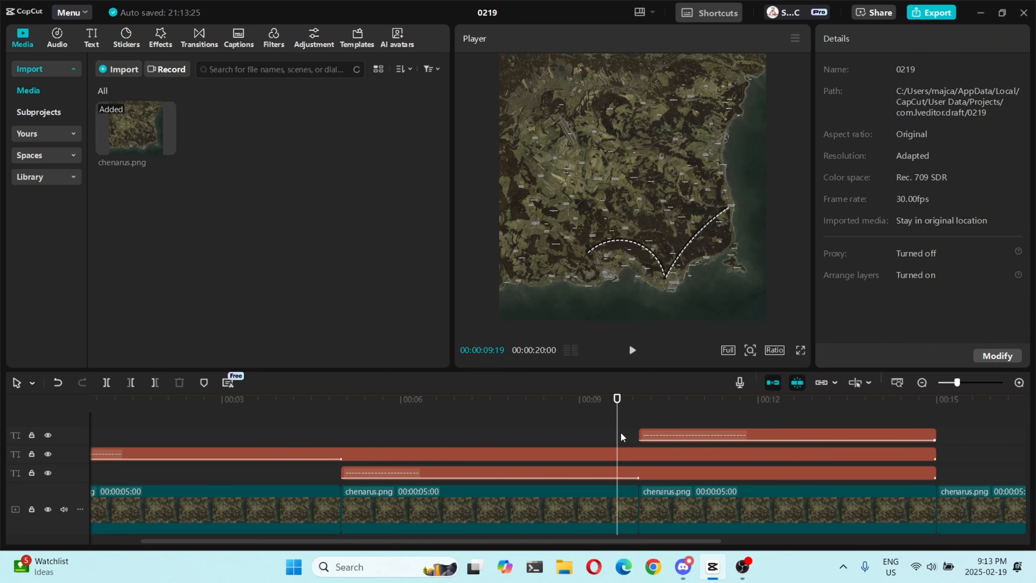
left_click_drag(617, 432, 5, 441)
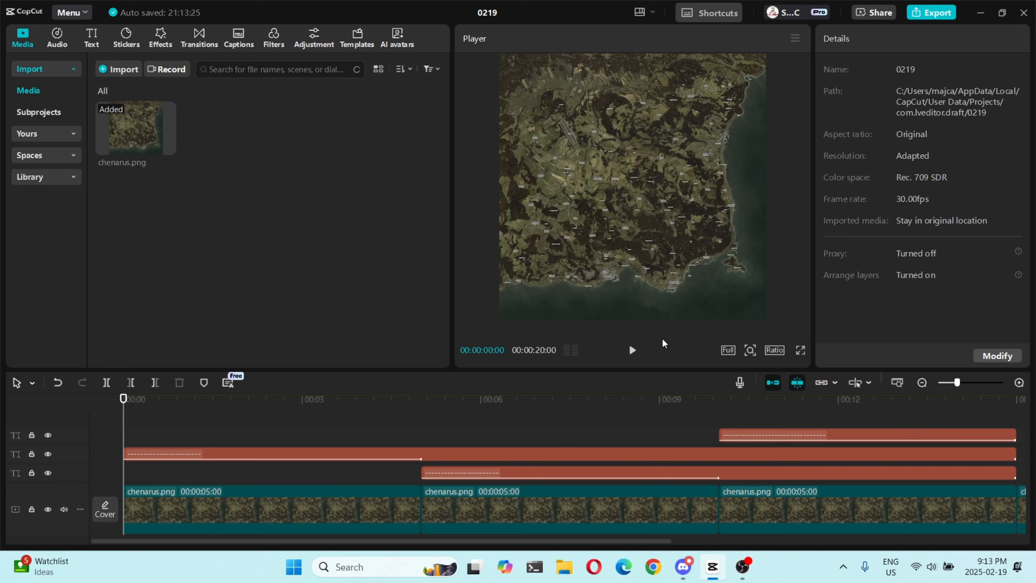
left_click(632, 350)
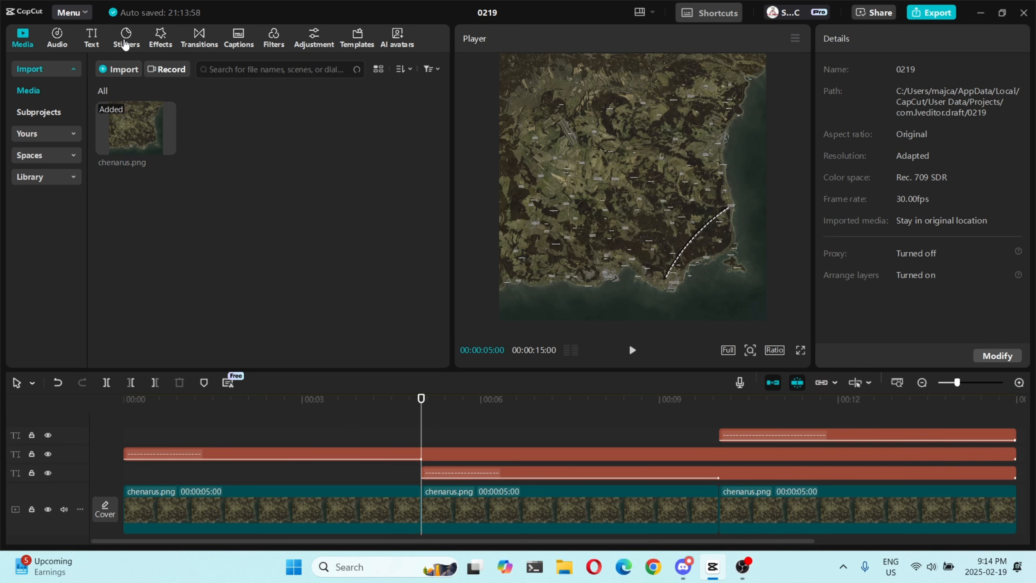
Step: Search the stickers for "car" and add the grey vintage car sticker on a new track at 5 seconds
left_click(127, 43)
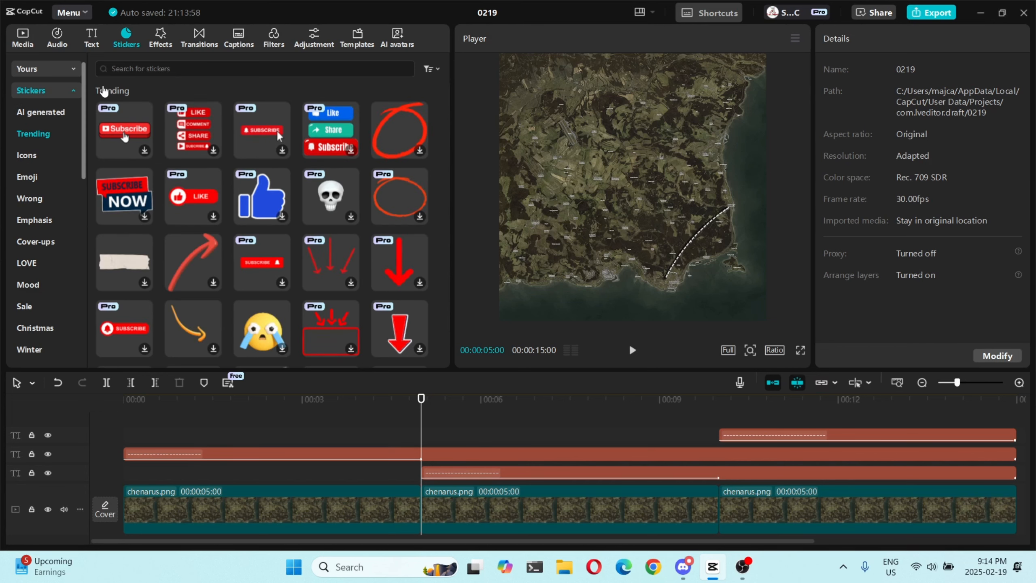
left_click(129, 70)
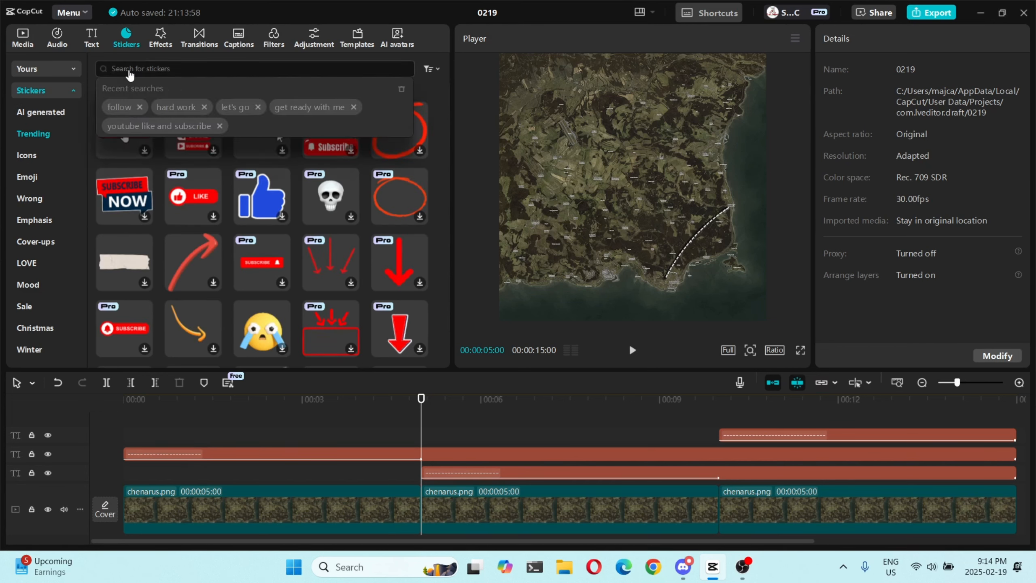
type("car")
key("Return")
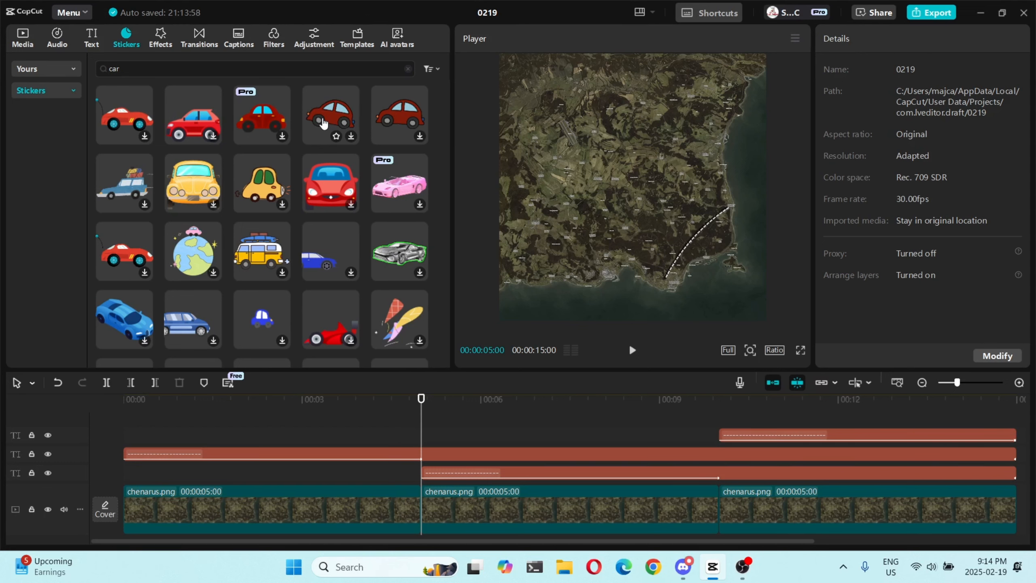
scroll(270, 277, "down", 10)
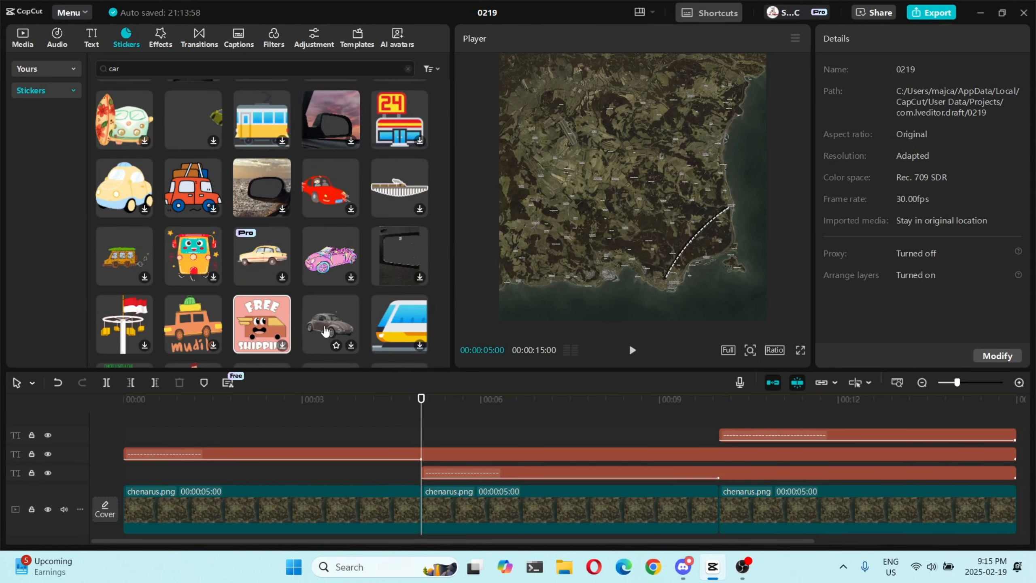
left_click_drag(324, 331, 422, 441)
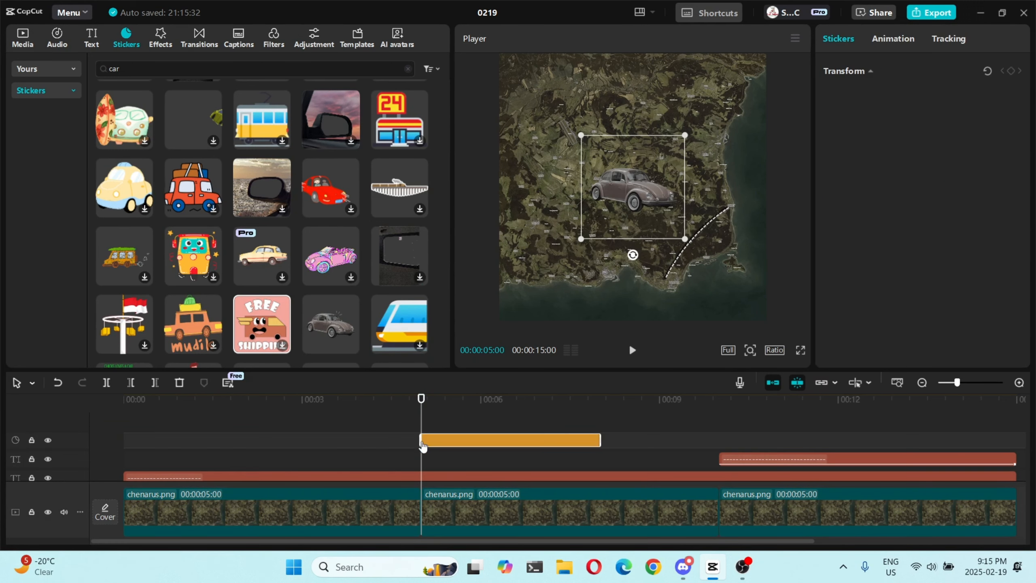
Step: Shrink the car sticker to 28% at the end of the first line and extend its clip to the end of the third map clip
left_click_drag(632, 200, 667, 307)
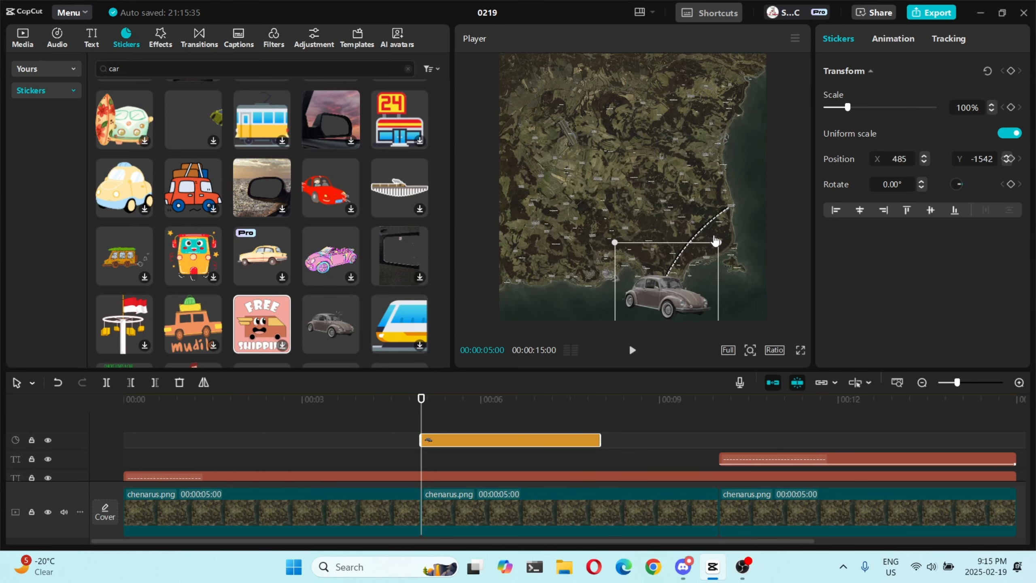
left_click_drag(717, 249, 664, 290)
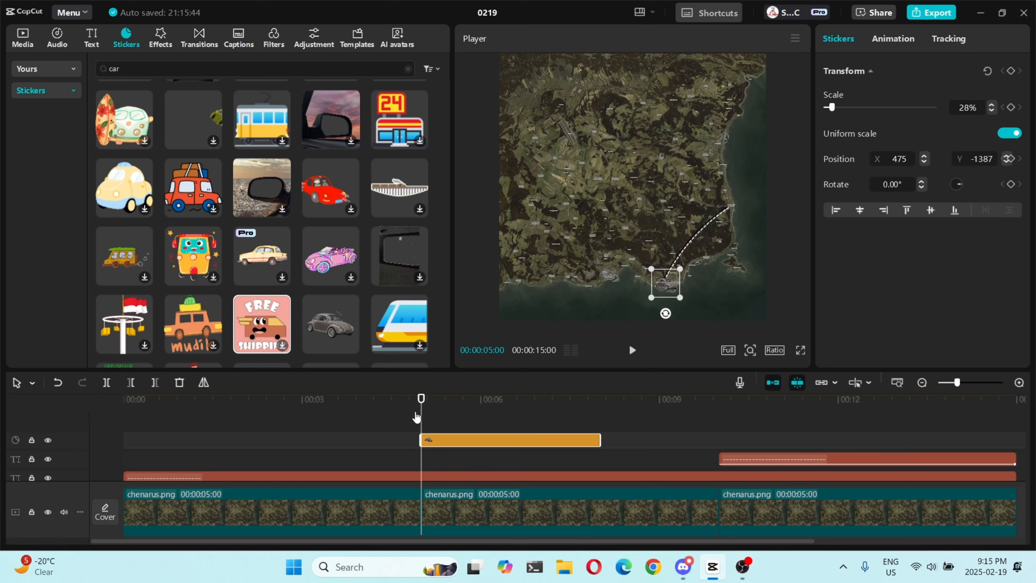
left_click_drag(423, 416, 719, 433)
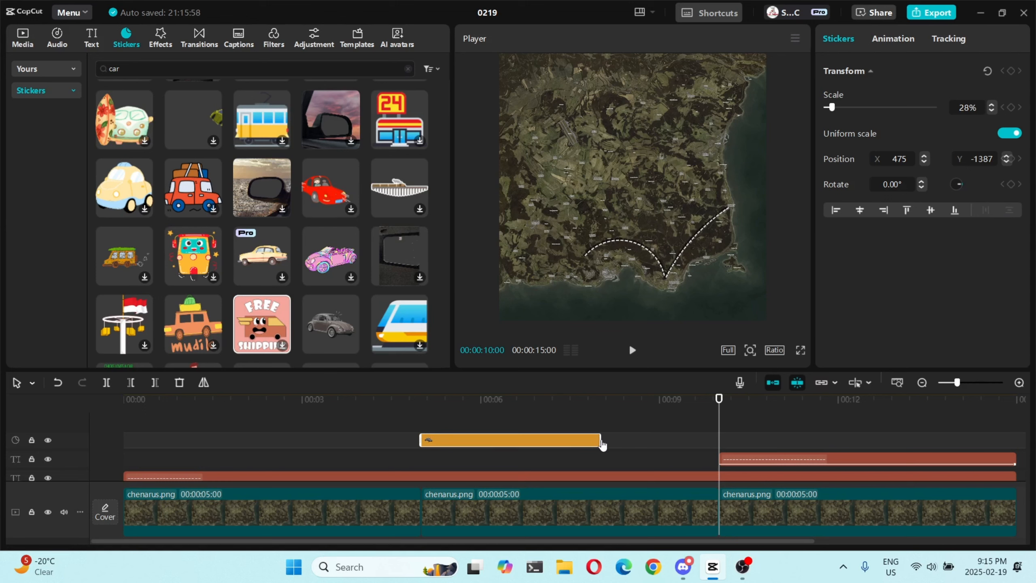
left_click_drag(601, 440, 370, 437)
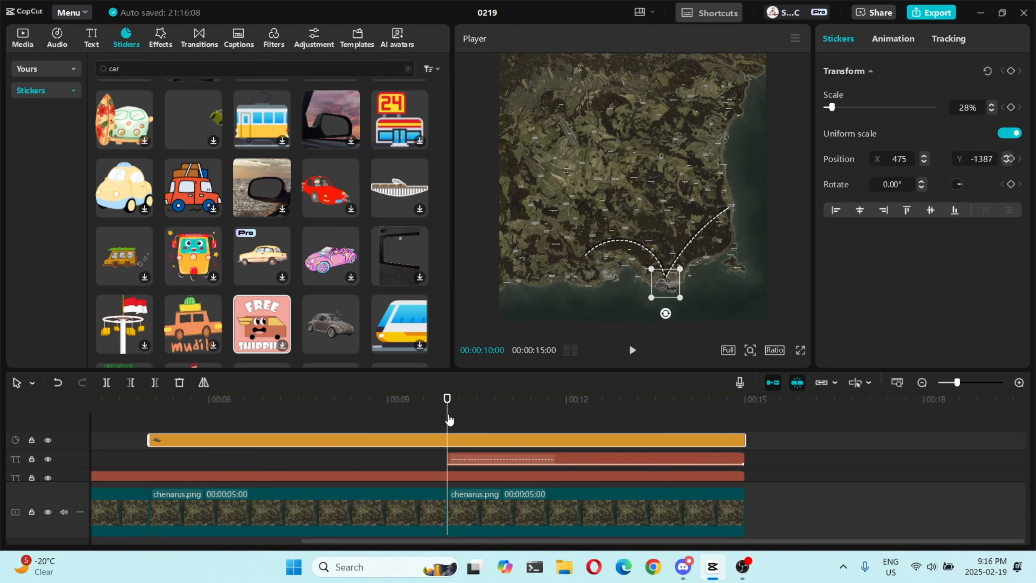
Step: Play the sequence from the start to check when the car sticker appears at the end of the first line
left_click_drag(444, 420, 2, 402)
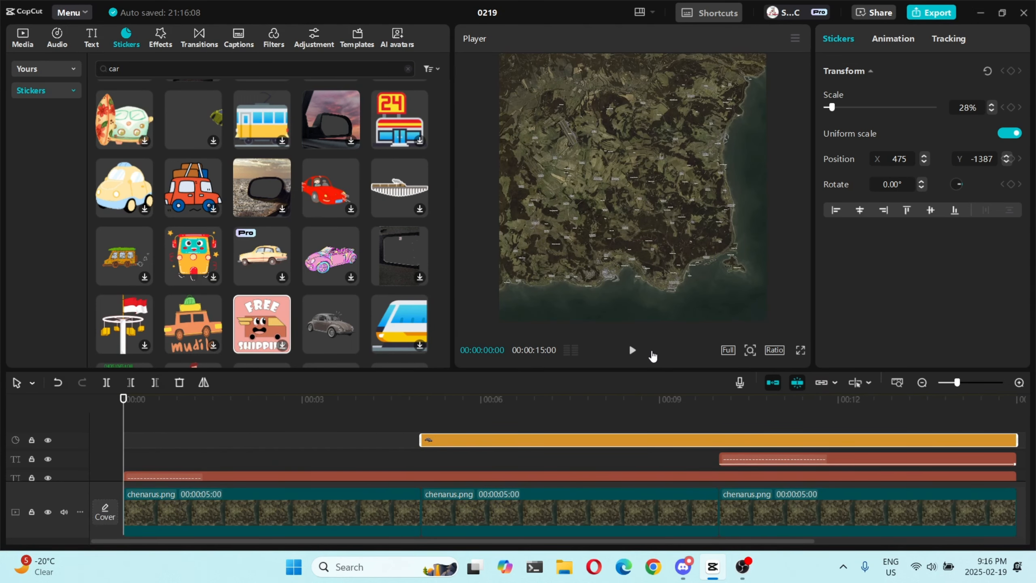
left_click(632, 350)
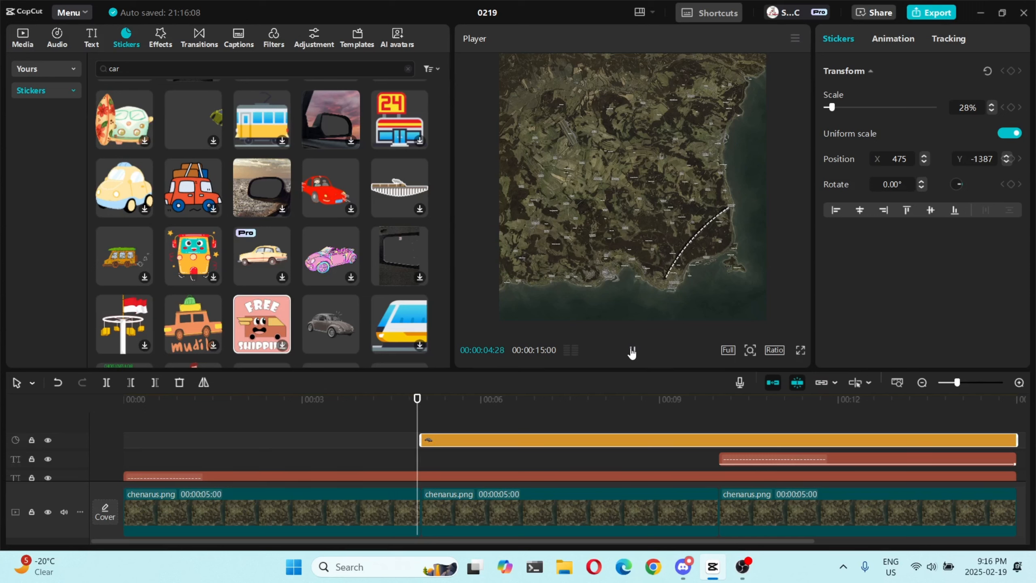
left_click(483, 422)
left_click_drag(489, 416, 102, 423)
left_click(632, 350)
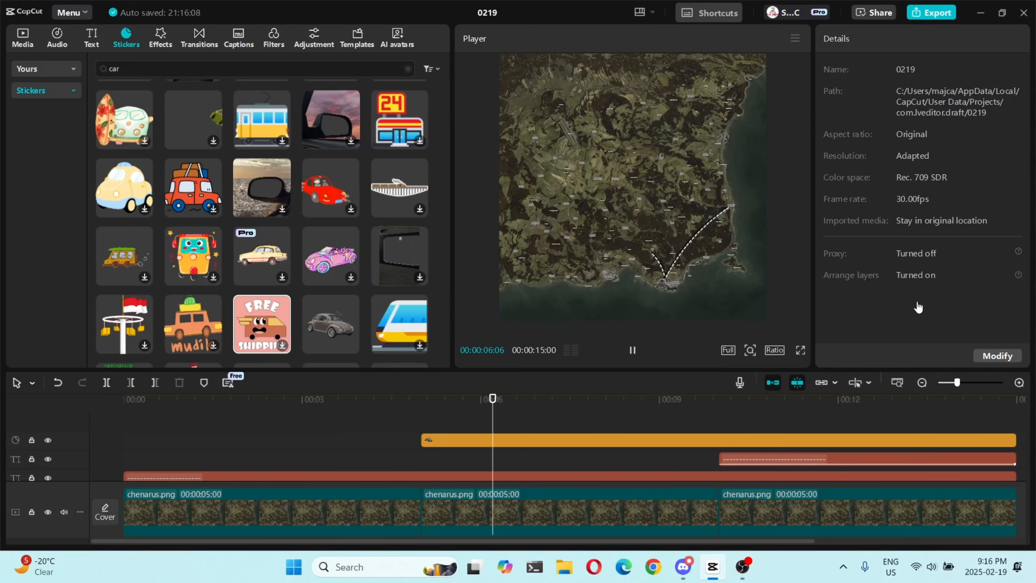
left_click(631, 351)
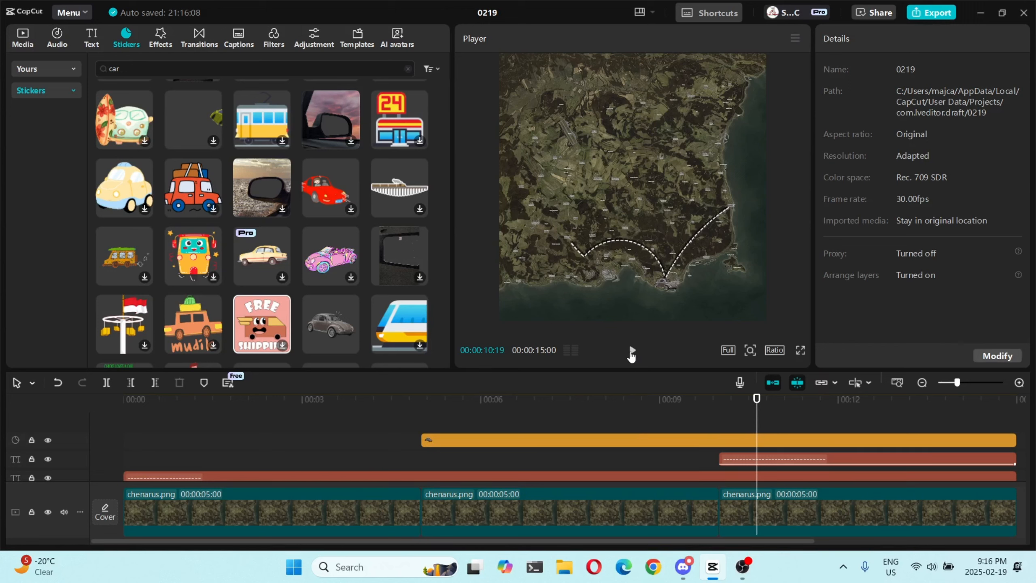
Step: Search the stickers for "rifle" and add the blue soldier sticker on a new track at 10 seconds
left_click(140, 73)
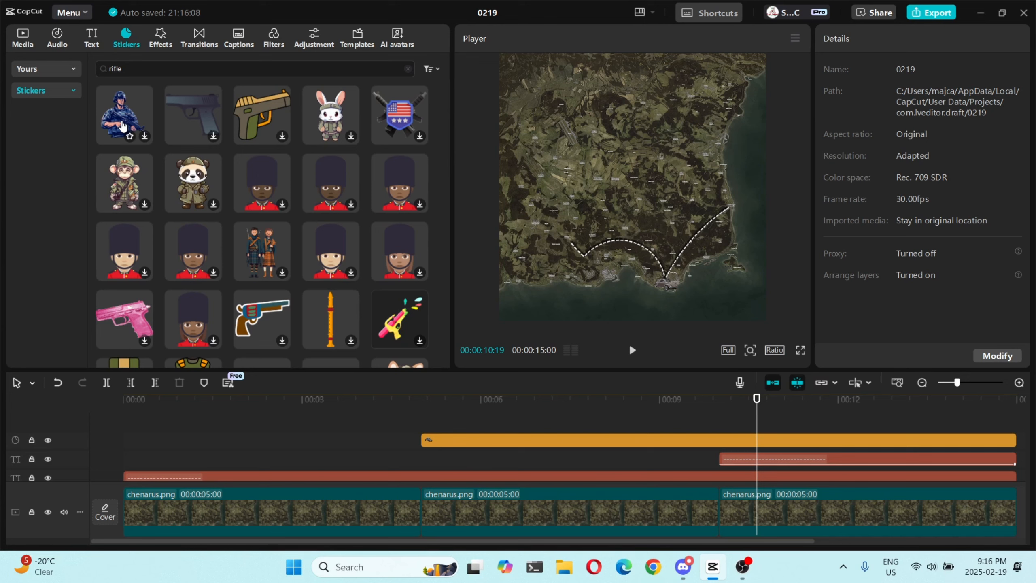
left_click_drag(520, 541, 681, 544)
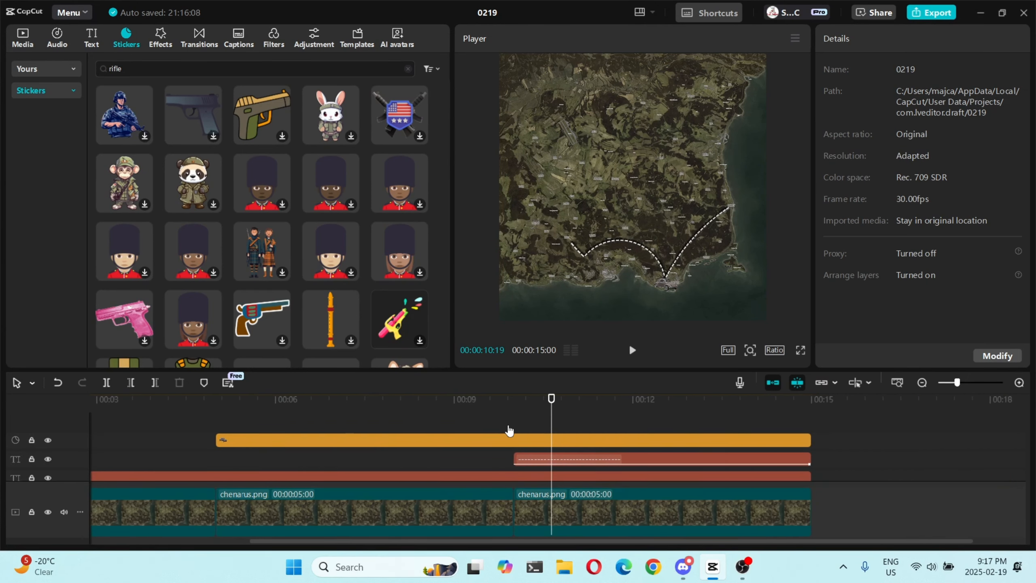
left_click_drag(553, 418, 514, 420)
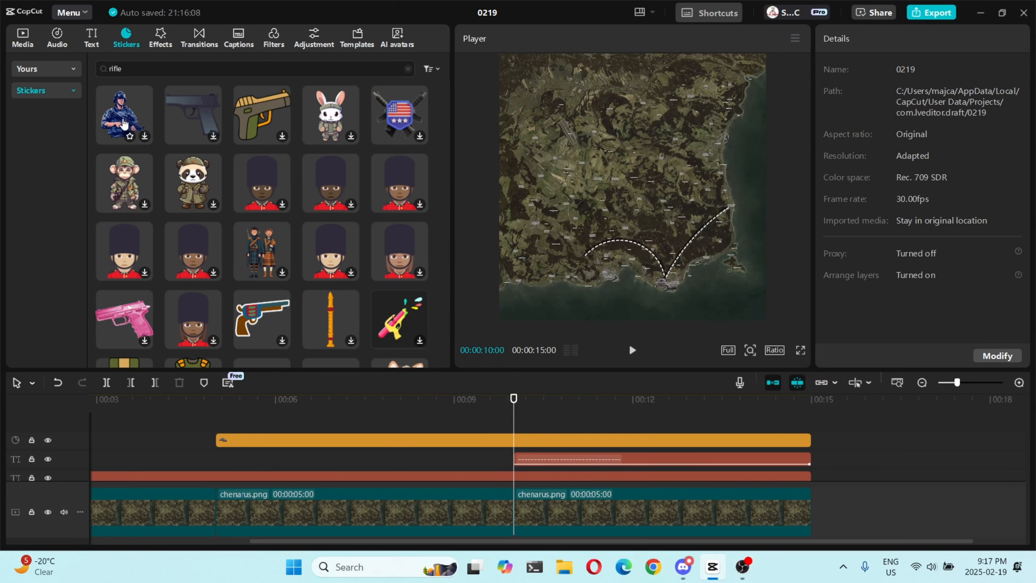
left_click_drag(123, 123, 512, 425)
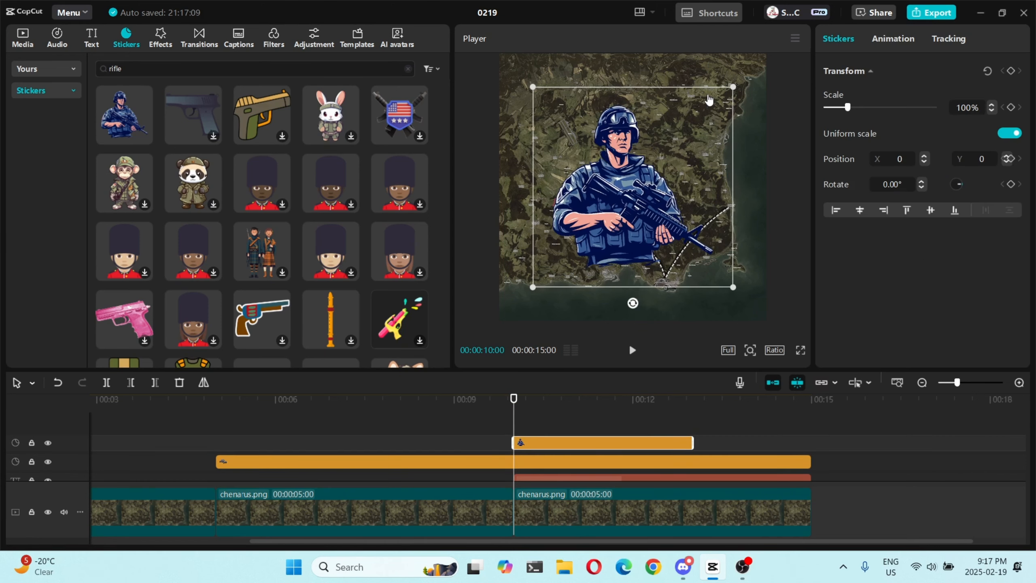
Step: Shrink the soldier sticker to 19% where the second and third lines meet, and extend its clip almost to the end of the third map clip
left_click_drag(732, 93, 583, 279)
left_click(624, 307)
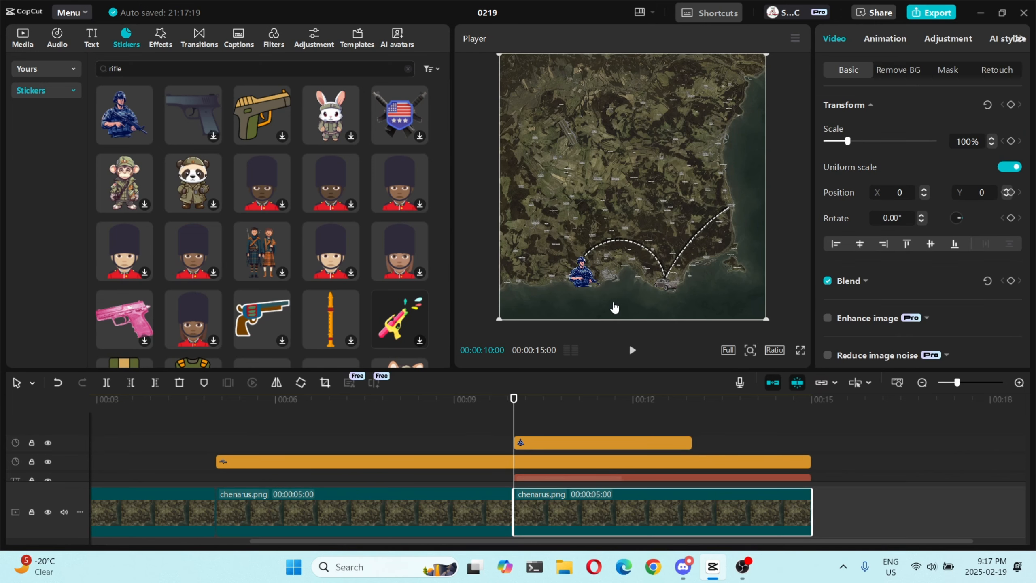
left_click(685, 445)
left_click_drag(693, 447, 792, 444)
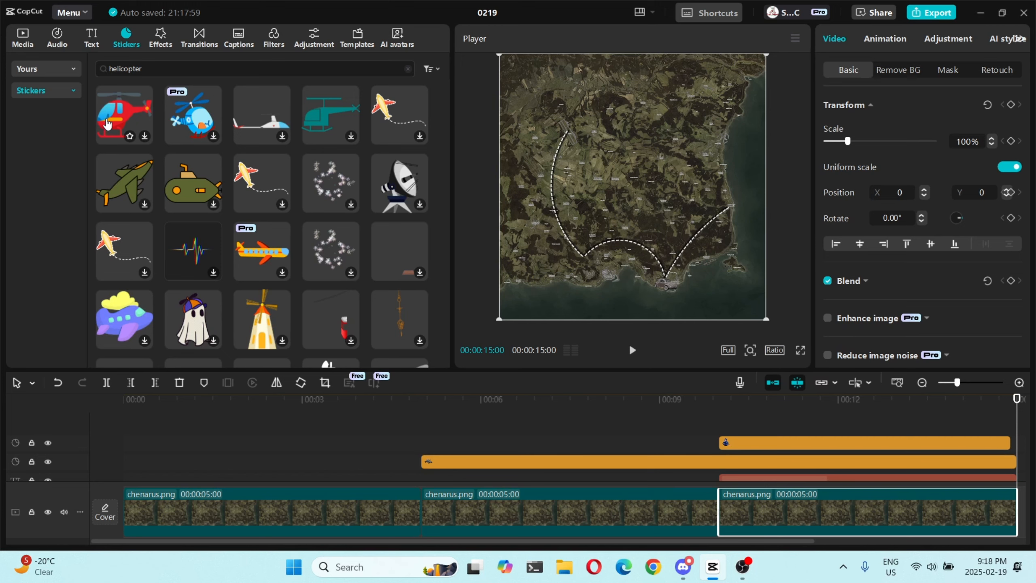
Step: Add the red sticker from a "helicopter" search just before 15 seconds, and extend the soldier clip to the end of the last map clip
left_click_drag(112, 124, 997, 426)
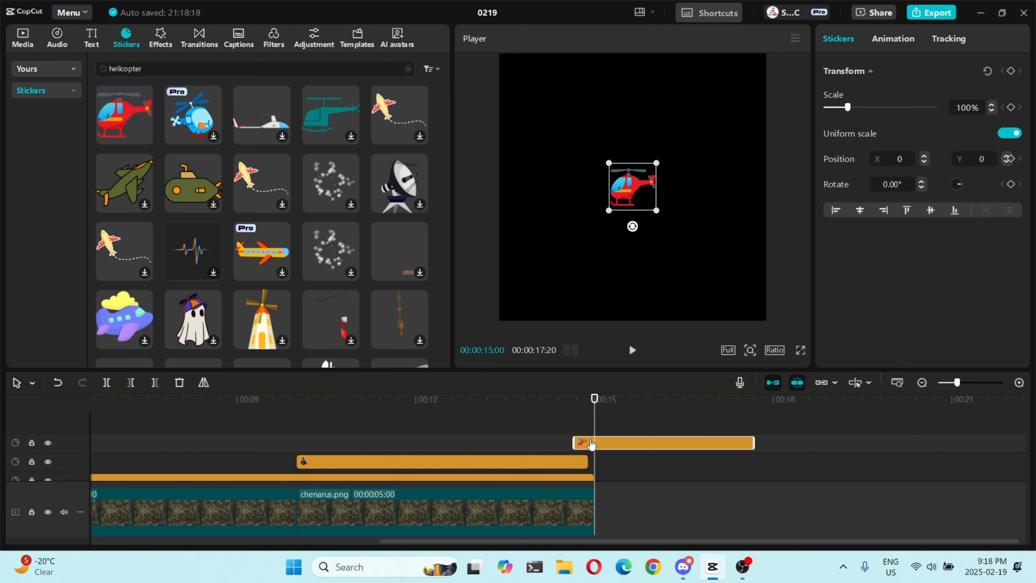
left_click(579, 465)
left_click_drag(589, 461, 595, 462)
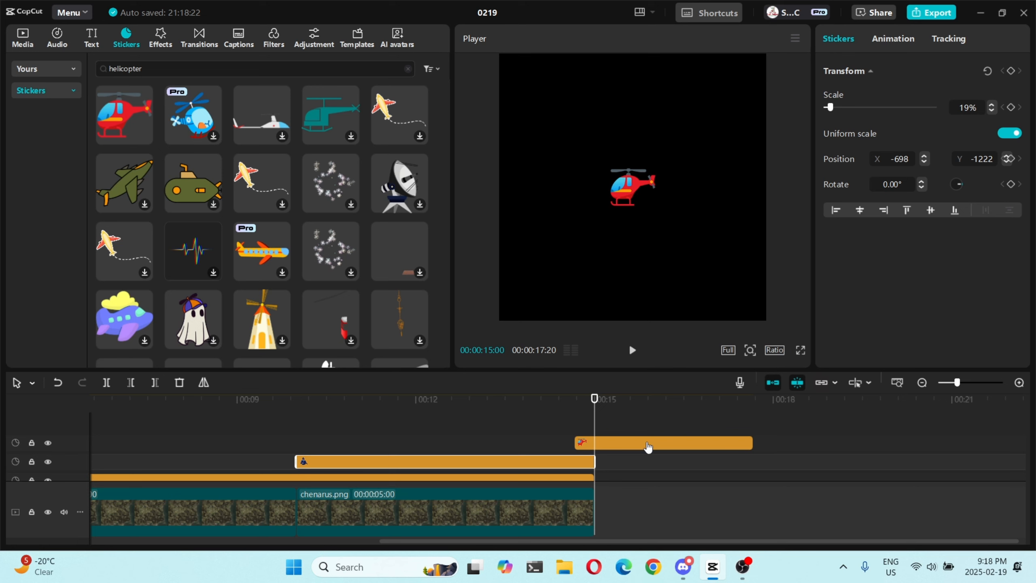
Step: Trim the helicopter clip to the end of the last map clip, and shrink the sticker to 53% at the upper end of the third line
left_click(753, 449)
left_click_drag(745, 443, 595, 442)
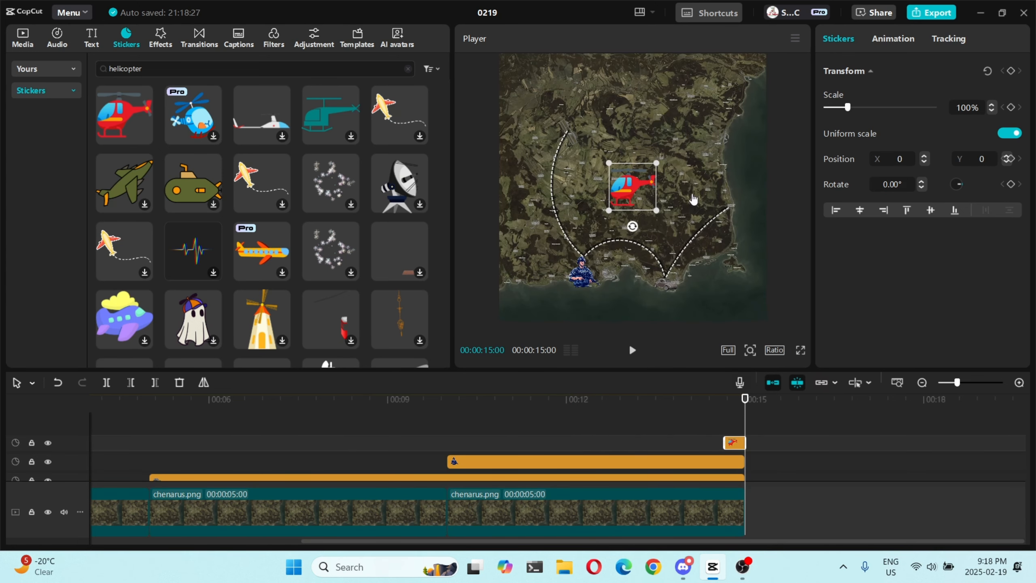
left_click_drag(623, 195, 584, 124)
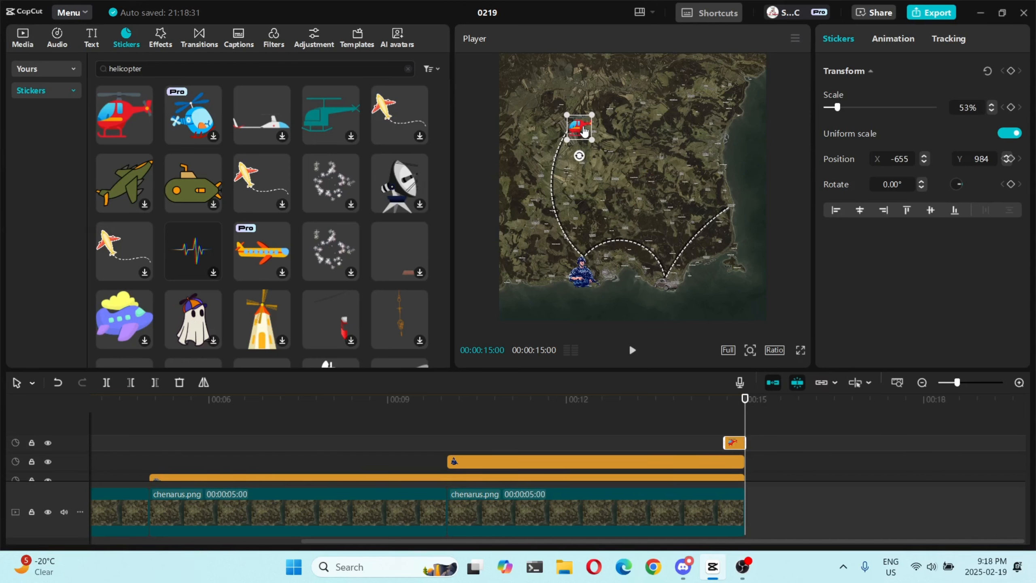
left_click(596, 165)
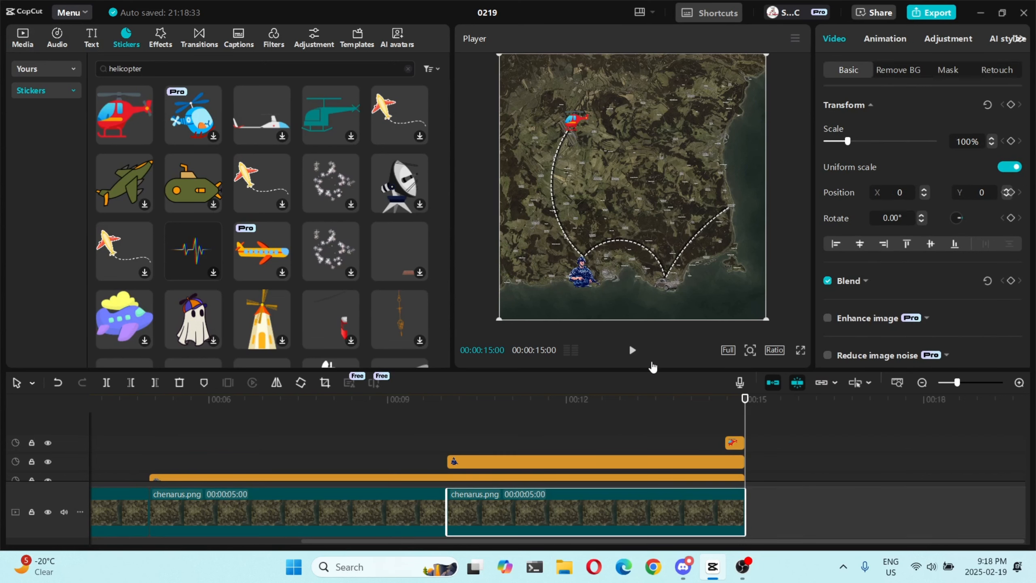
Step: Play back the complete route animation with all three stickers from the start of the timeline
left_click_drag(740, 426, 14, 417)
left_click(151, 429)
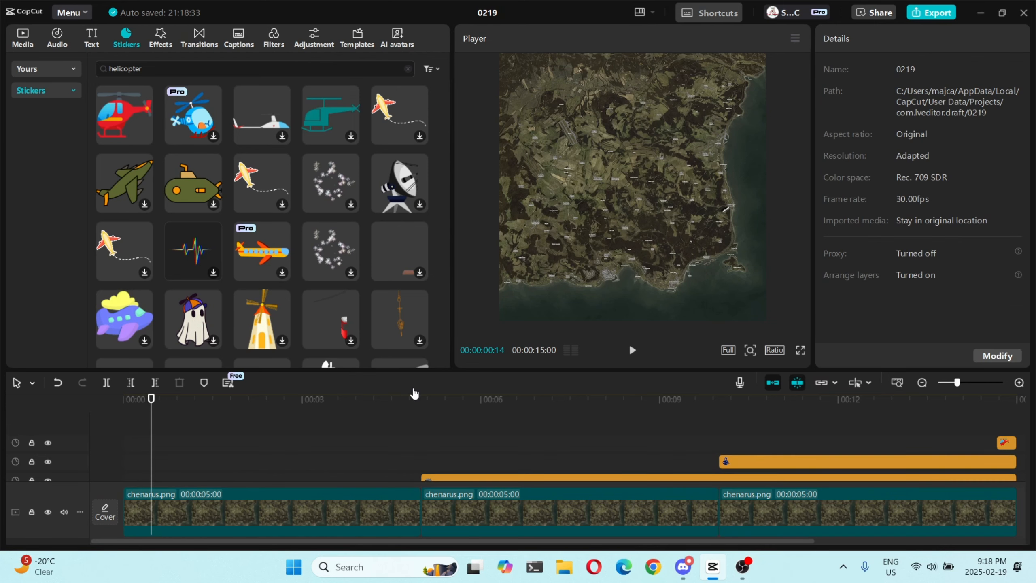
left_click(124, 427)
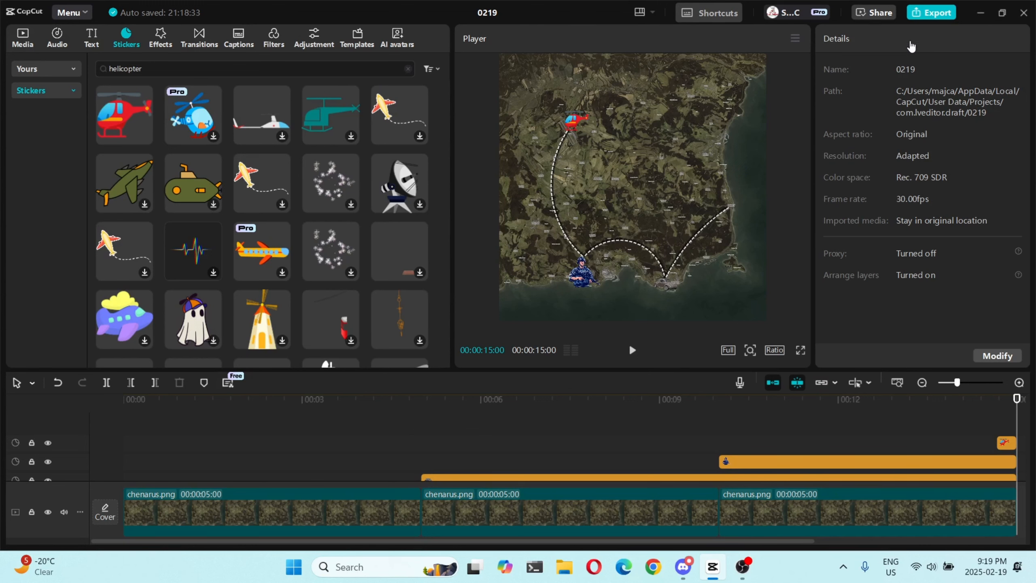
Step: Open the export options for the finished map animation
left_click(928, 15)
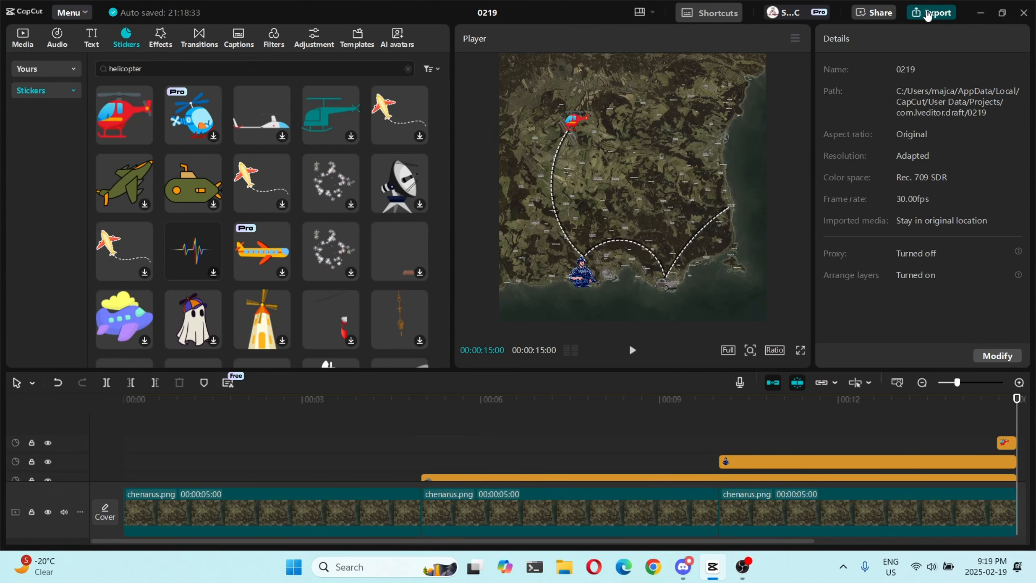